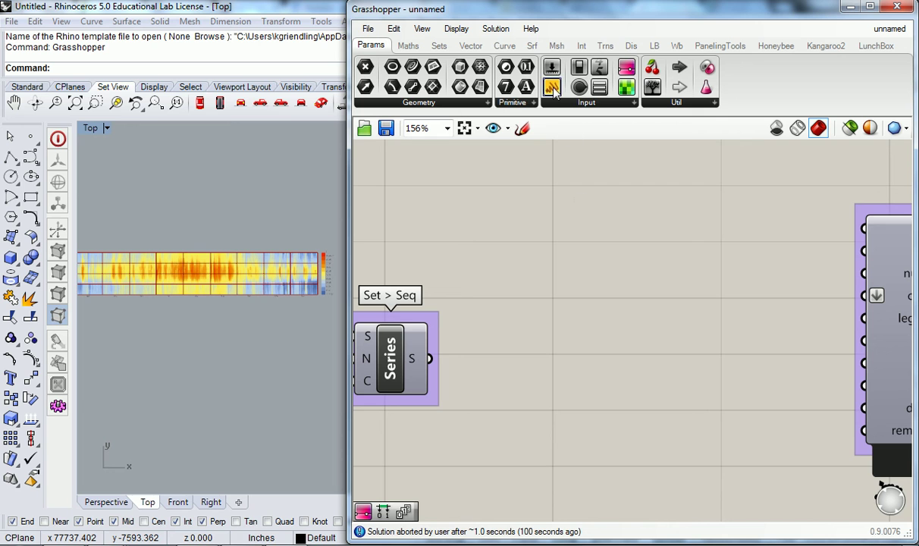
Step: Position the Gradient component between Series and legendPar, and in its editor move the dark blue grip to the very start
left_click_drag(622, 330, 642, 334)
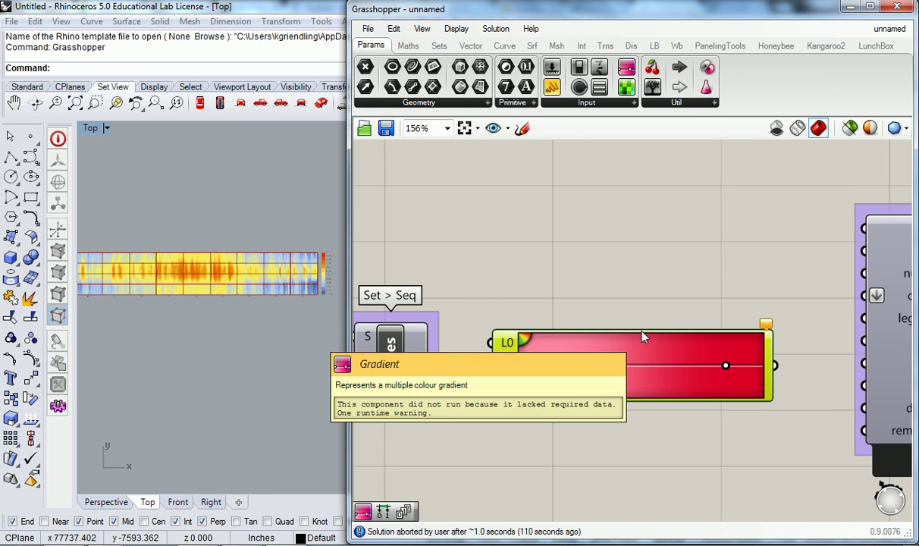
double_click(523, 339)
mouse_move(455, 335)
left_mouse_down()
mouse_move(483, 336)
mouse_move(449, 335)
left_mouse_up()
left_click(450, 334)
left_click(448, 335)
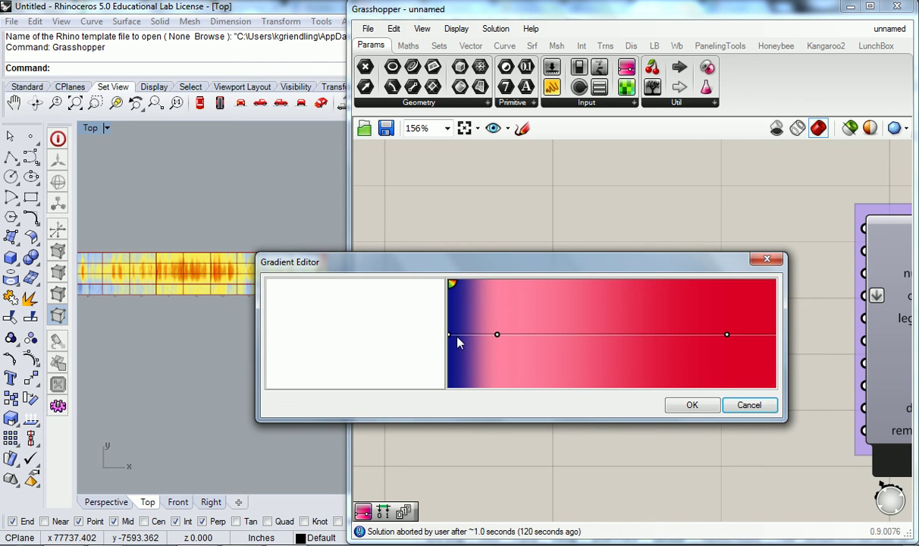
left_click(497, 334)
left_click(691, 405)
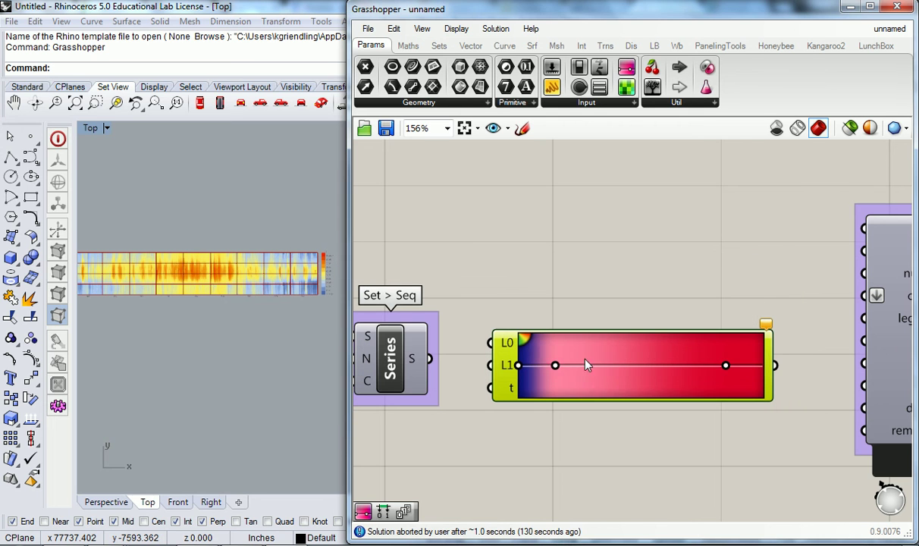
Step: Inspect the colour settings of the gradient's dark blue and pink grips without changing them
right_click(555, 367)
left_click(523, 366)
right_click(519, 367)
left_click(545, 324)
right_click(519, 366)
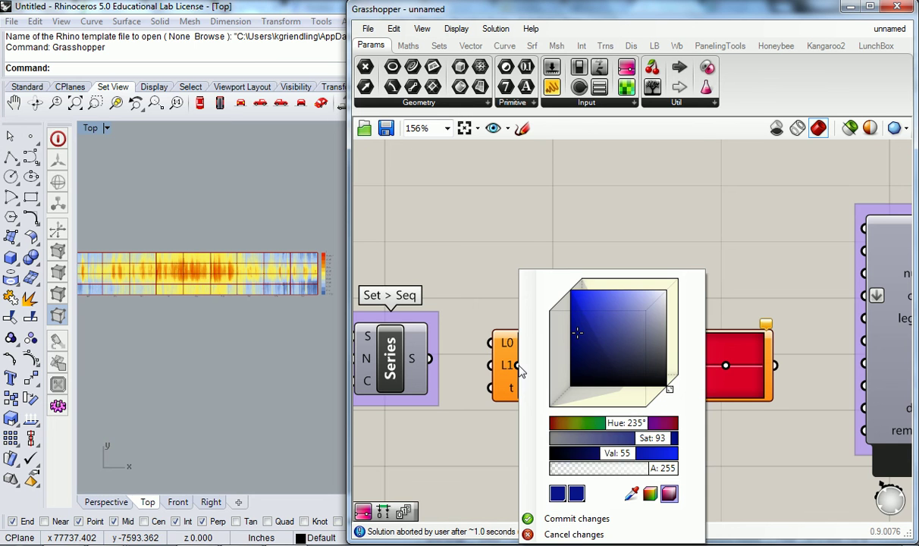
left_click(521, 367)
right_click(555, 367)
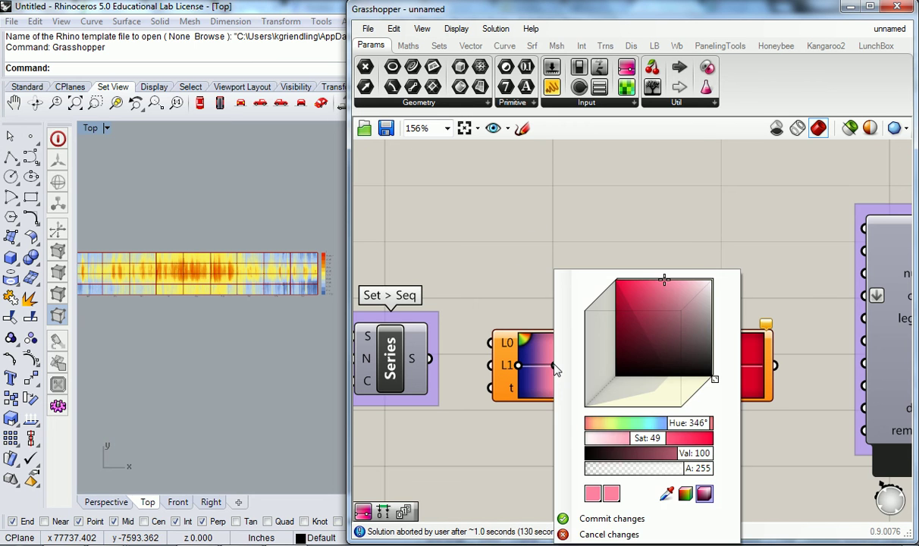
scroll(592, 368, "up", 4)
scroll(592, 370, "down", 4)
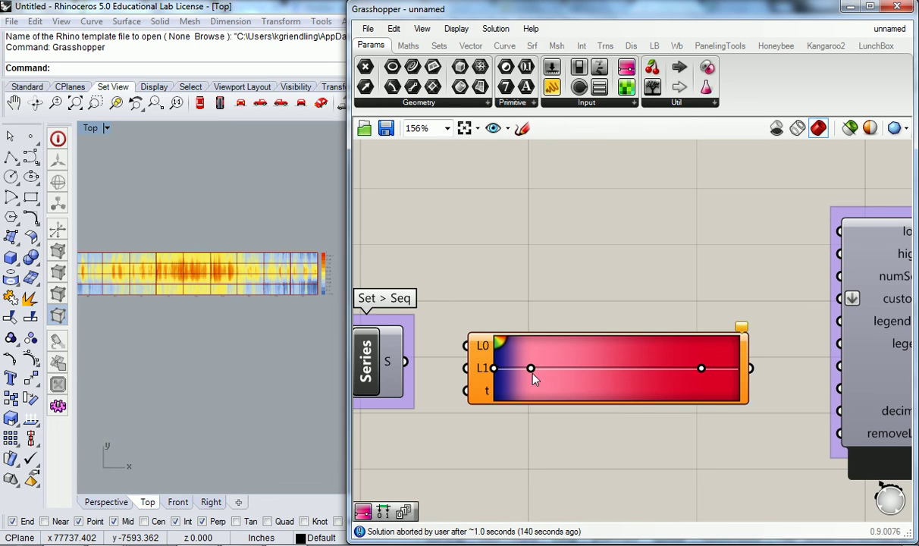
Step: Move the gradient's pink grip to about the middle and its red grip to the far end
left_click_drag(535, 371, 622, 379)
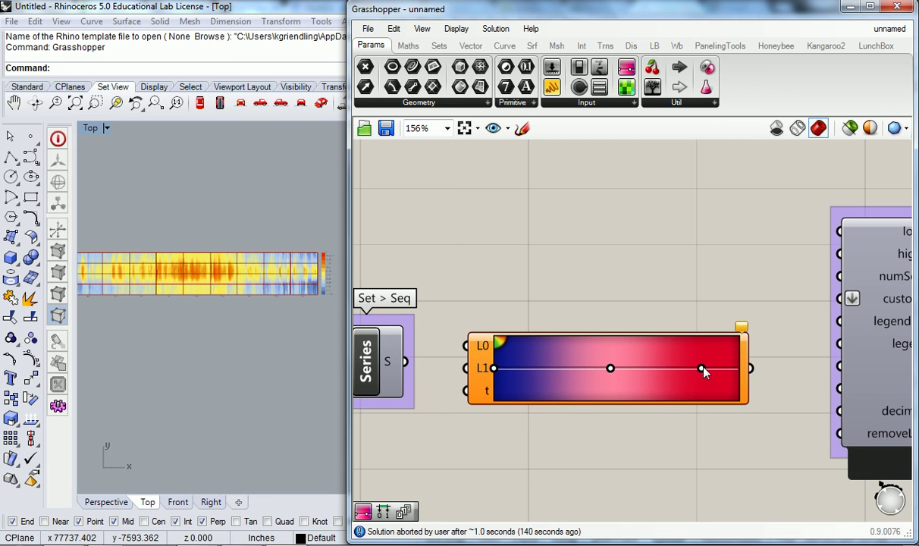
left_click_drag(702, 371, 737, 369)
left_click_drag(612, 370, 616, 371)
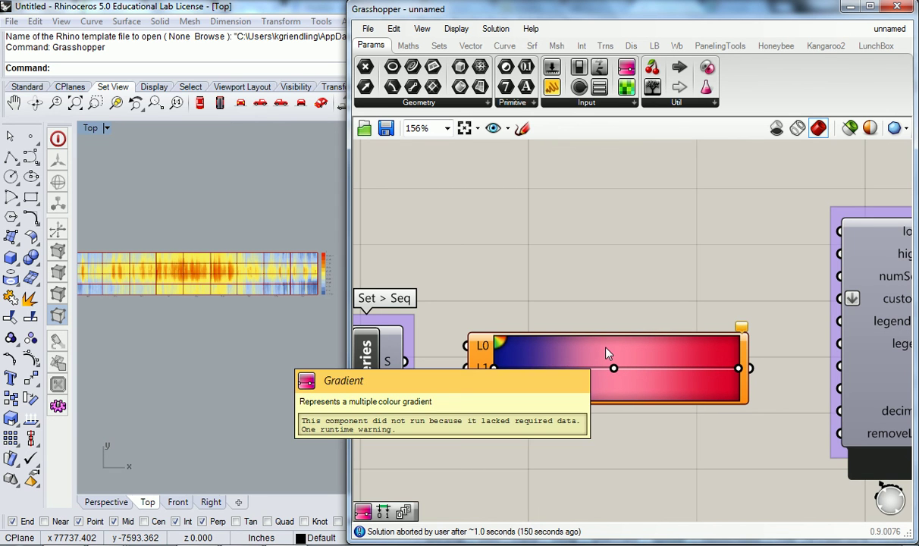
Step: Connect the Series output to the gradient's t input and line the gradient up with the Series component
scroll(565, 298, "down", 3)
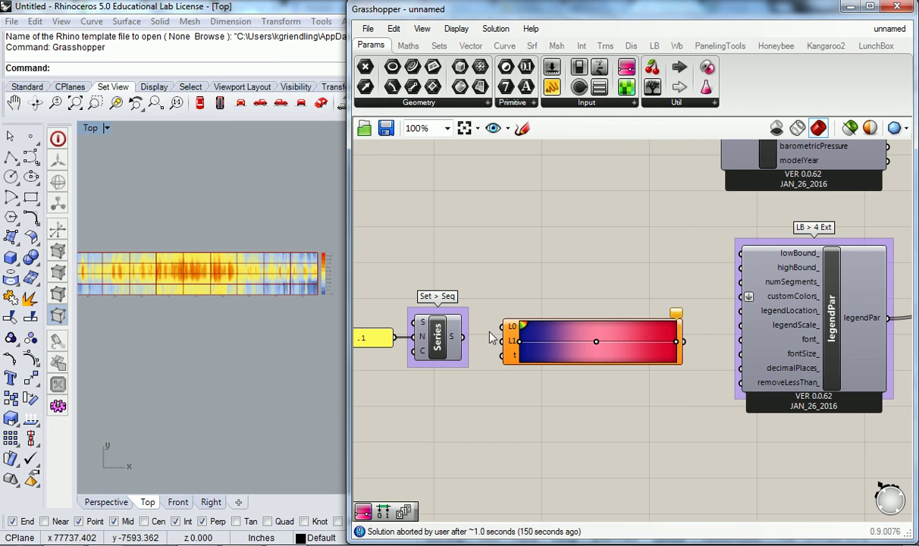
left_click_drag(462, 336, 502, 355)
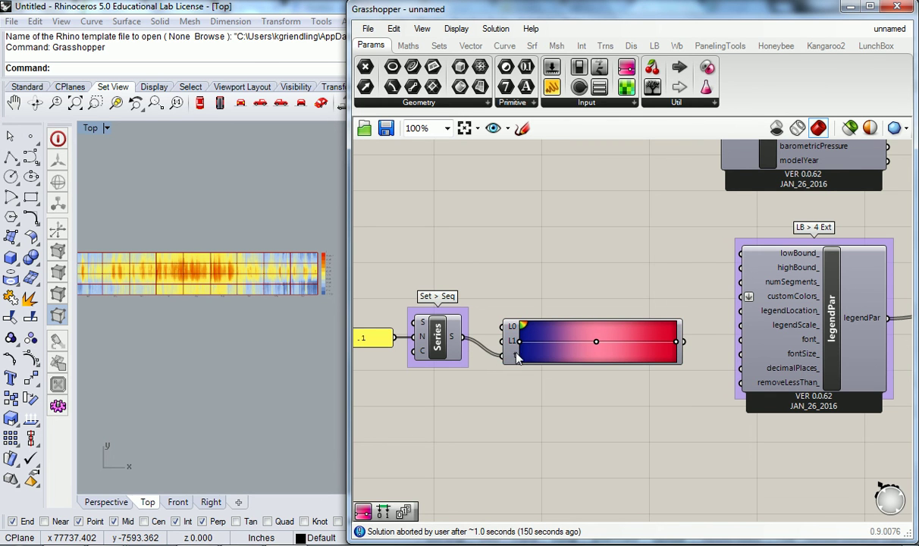
left_click_drag(601, 323, 607, 305)
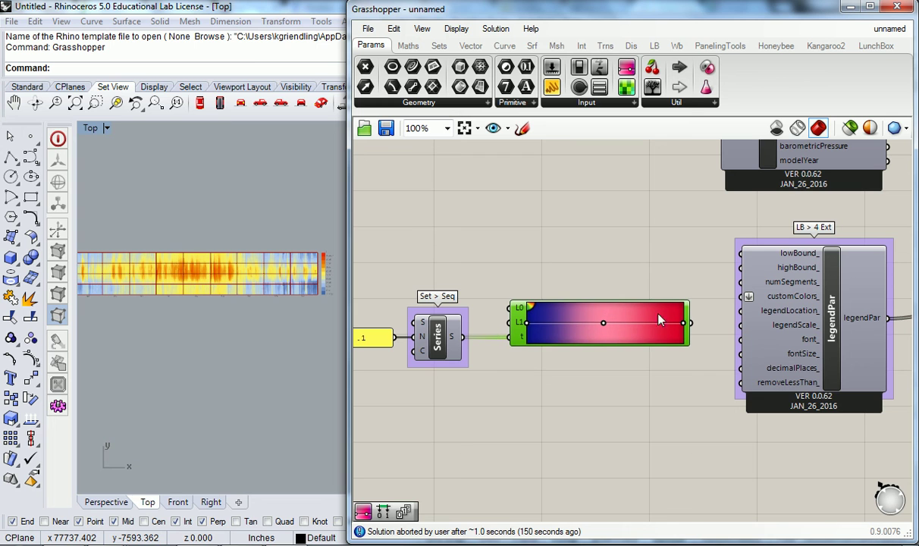
left_click(626, 281)
Step: Change the gradient's first grip from dark blue to black, with saturation 0 and value 0
scroll(530, 318, "up", 3)
right_click(527, 321)
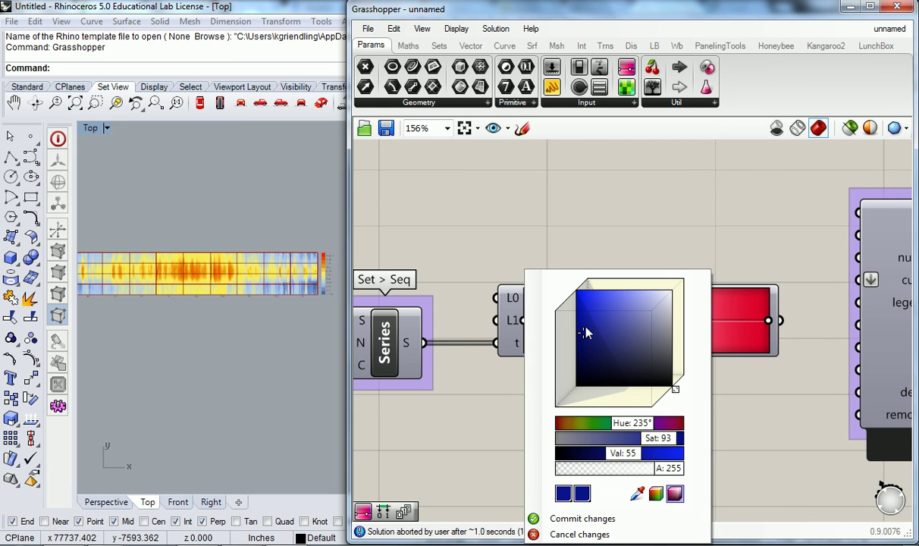
left_click_drag(585, 332, 698, 408)
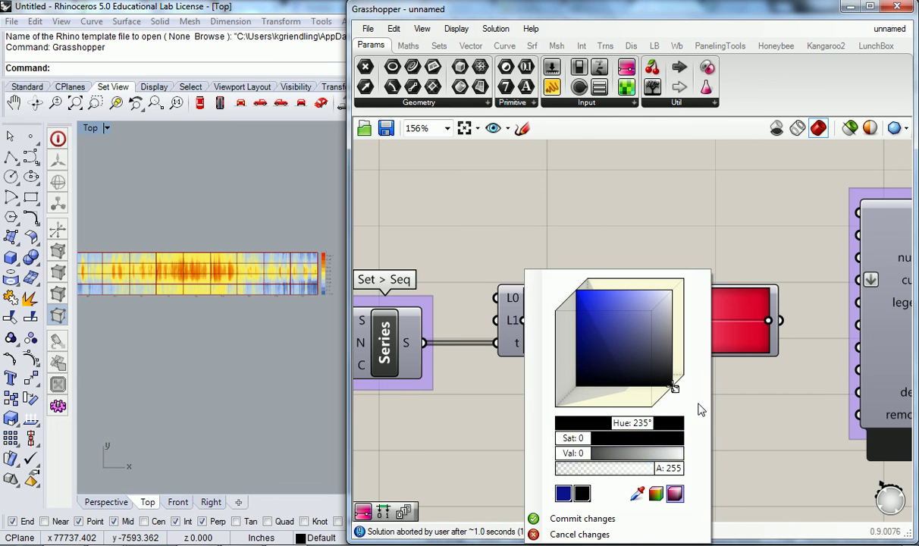
left_click(621, 232)
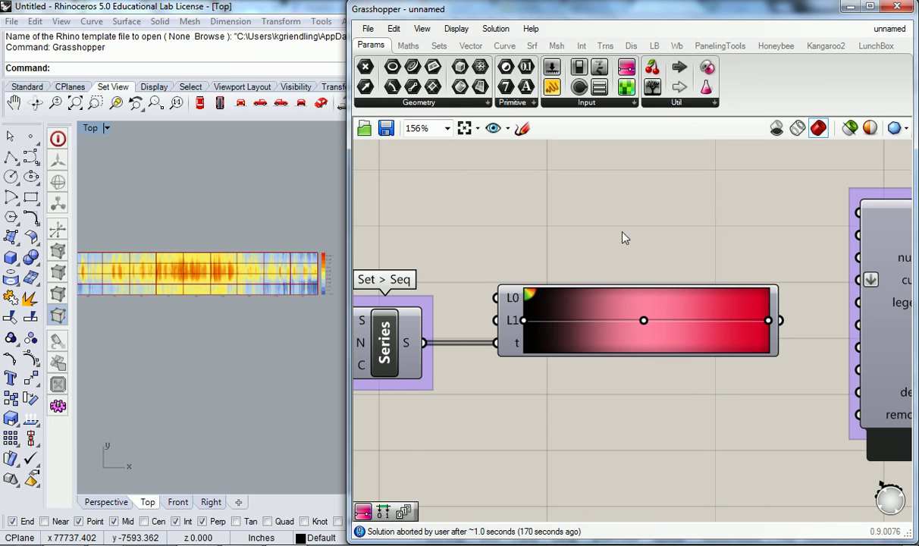
Step: Change the gradient's middle grip from pink to a medium grey
left_click_drag(644, 321, 644, 320)
double_click(644, 321)
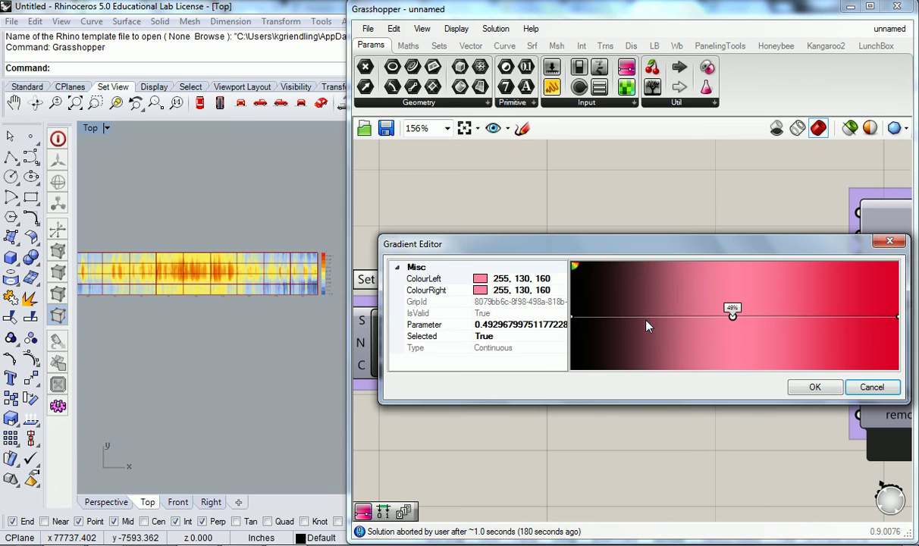
left_click(814, 388)
left_click(642, 320)
left_click_drag(761, 320, 813, 330)
left_click(596, 194)
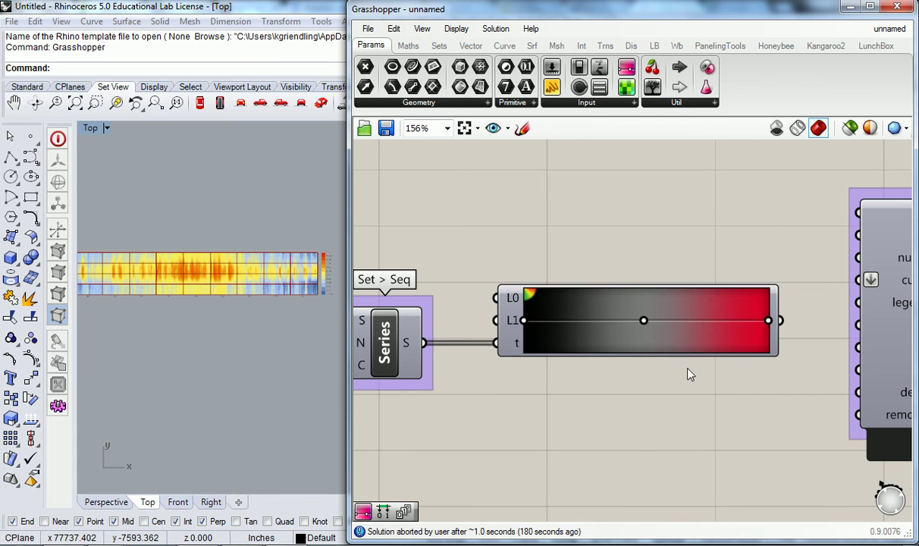
Step: Change the gradient's last grip from red to white
left_click(767, 320)
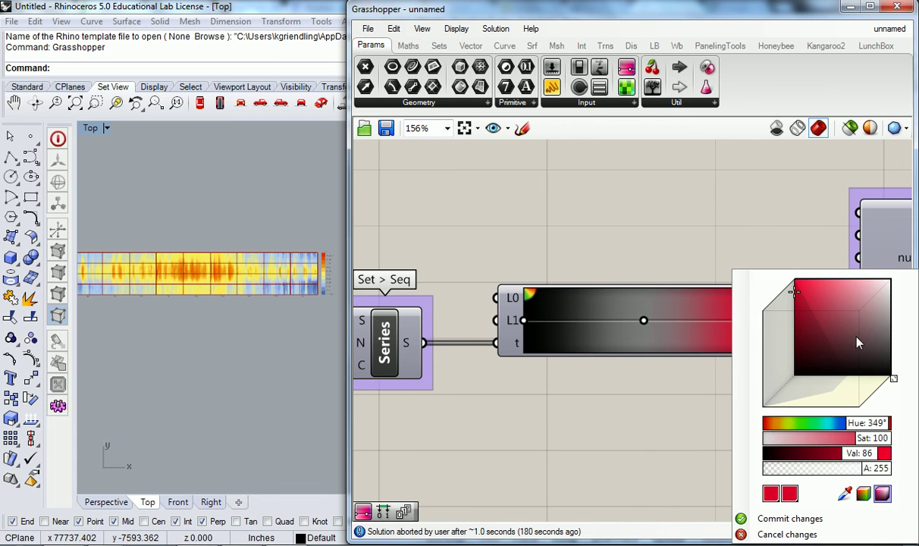
left_click_drag(871, 437, 764, 437)
left_click(674, 237)
Step: Connect the gradient's output to the customColors_ input of the legendPar component
right_click_drag(786, 245, 637, 251)
left_click_drag(637, 324, 715, 284)
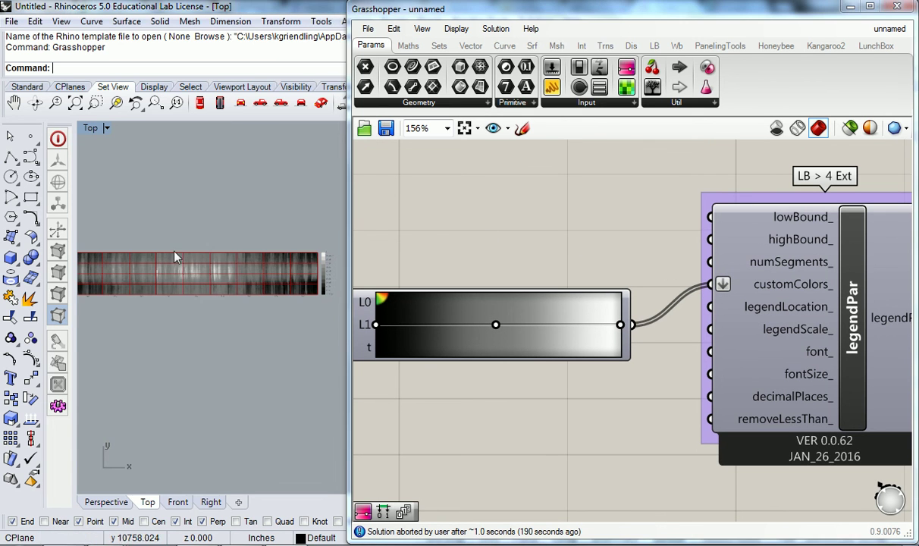
scroll(215, 281, "up", 3)
scroll(215, 292, "up", 3)
Step: Shift the gradient's grey grip to about 35% of its length and review the chart in the Top viewport
left_click_drag(492, 327, 461, 324)
scroll(254, 190, "down", 5)
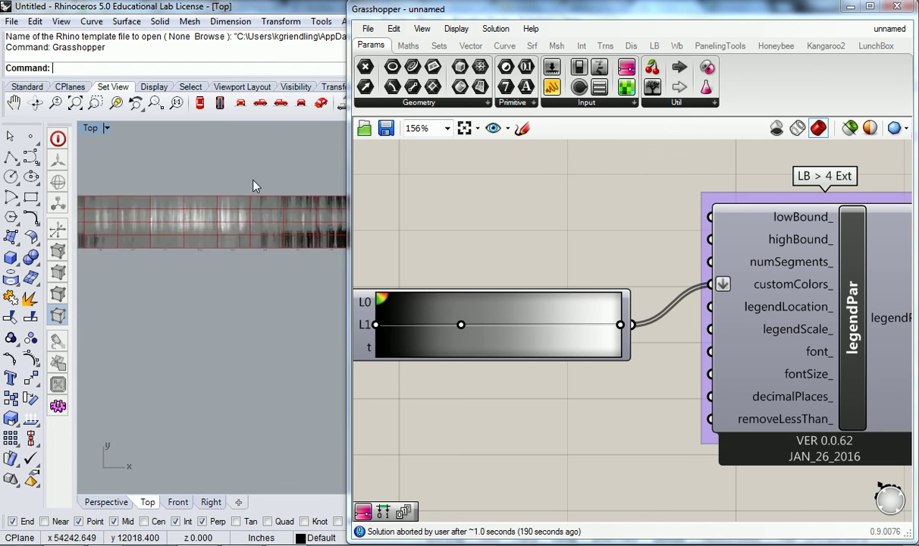
scroll(220, 220, "up", 2)
scroll(196, 231, "down", 3)
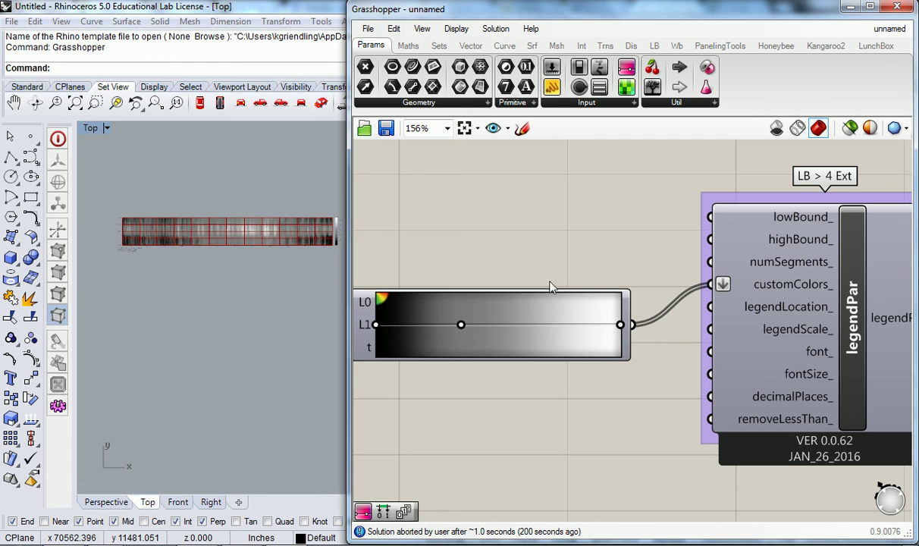
Step: Change the gradient's last grip to pure red with hue 0°, saturation 100 and value 100, and review the recoloured chart
right_click(618, 324)
left_click_drag(697, 328, 595, 282)
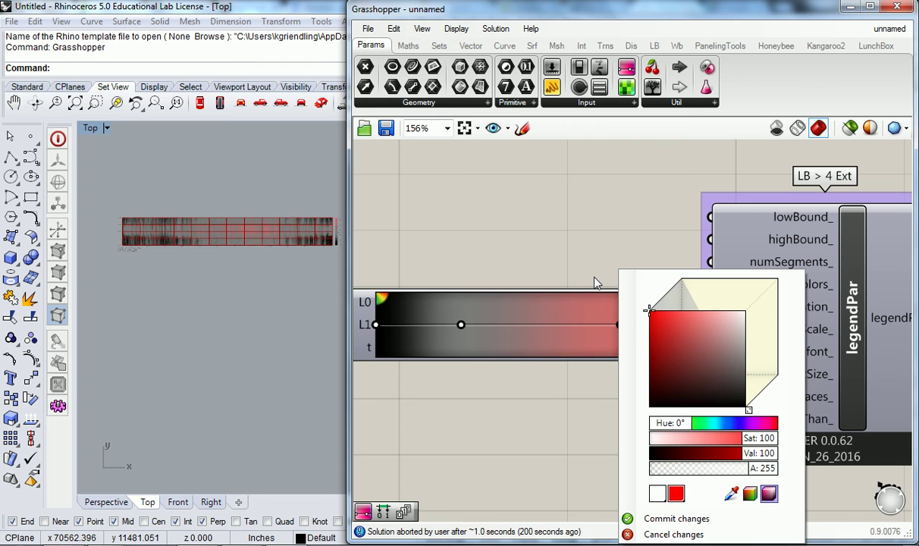
left_click(535, 229)
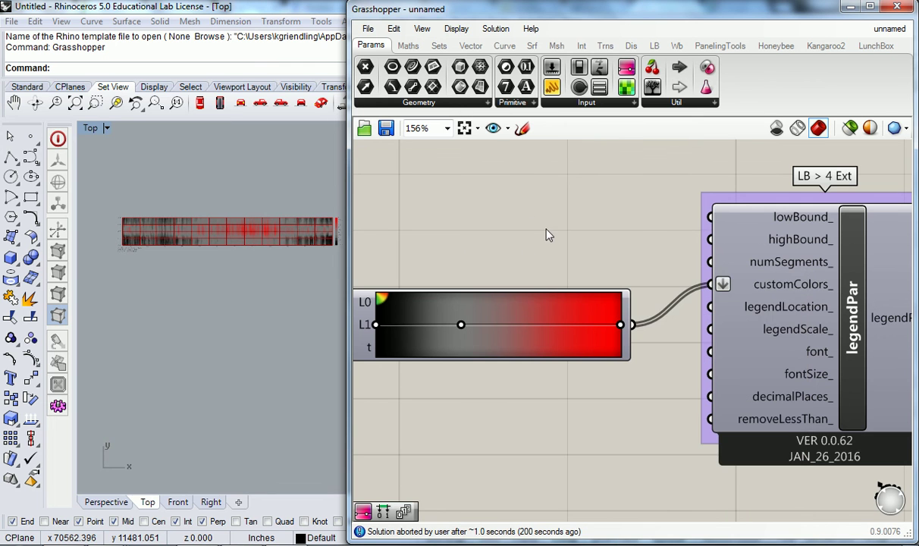
scroll(241, 224, "up", 2)
left_click(255, 172)
scroll(249, 215, "up", 10)
scroll(234, 277, "down", 5)
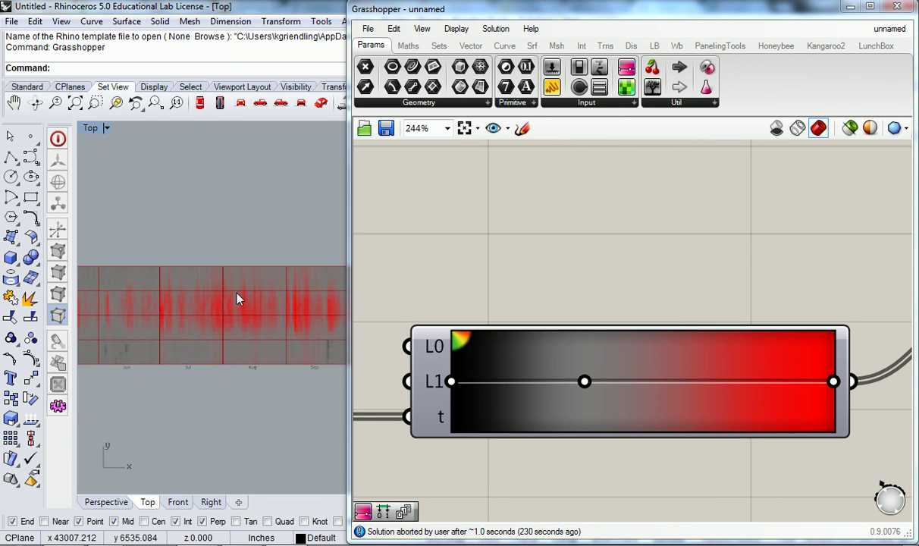
Step: Add a small text panel beside the lowBound_ input of the legendPar component
scroll(691, 263, "down", 5)
right_click_drag(740, 239, 607, 244)
right_click_drag(696, 260, 517, 323)
scroll(655, 287, "down", 4)
scroll(517, 323, "up", 1)
scroll(519, 328, "up", 3)
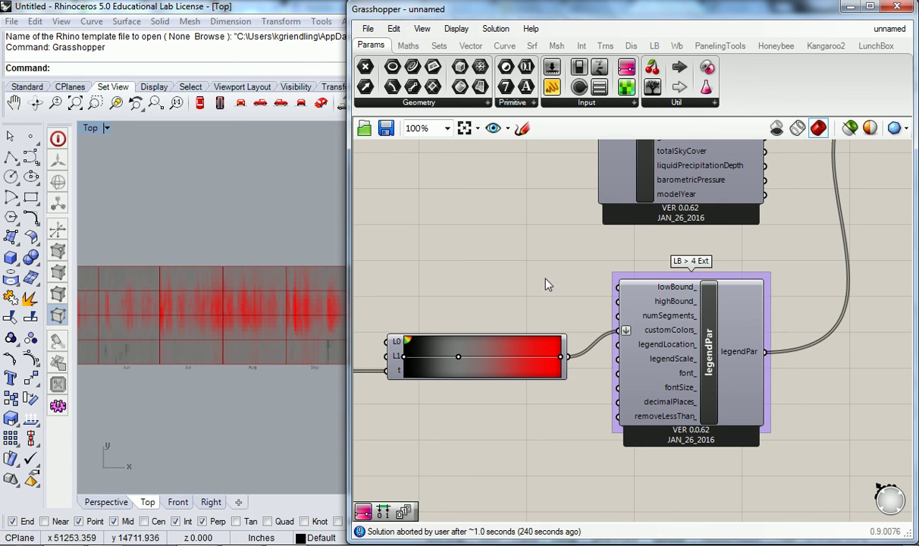
left_click_drag(551, 87, 580, 294)
scroll(546, 270, "up", 1)
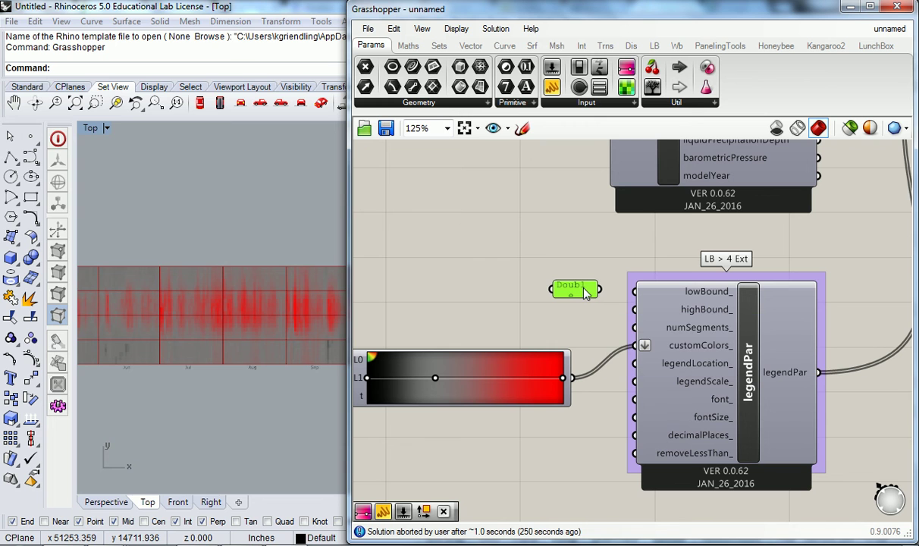
left_click(498, 256)
Step: Set the new panel's content to 12 and connect it to legendPar's lowBound_ input
scroll(243, 243, "down", 4)
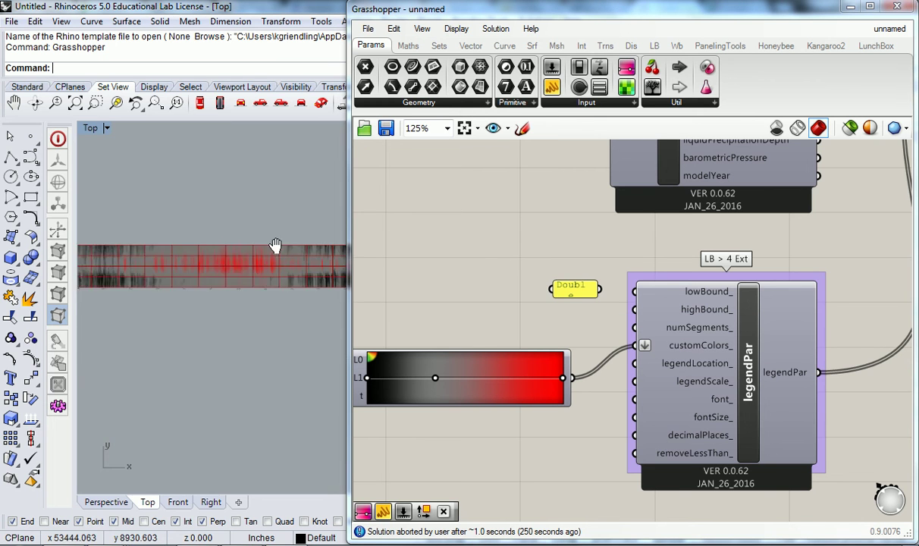
scroll(259, 267, "up", 6)
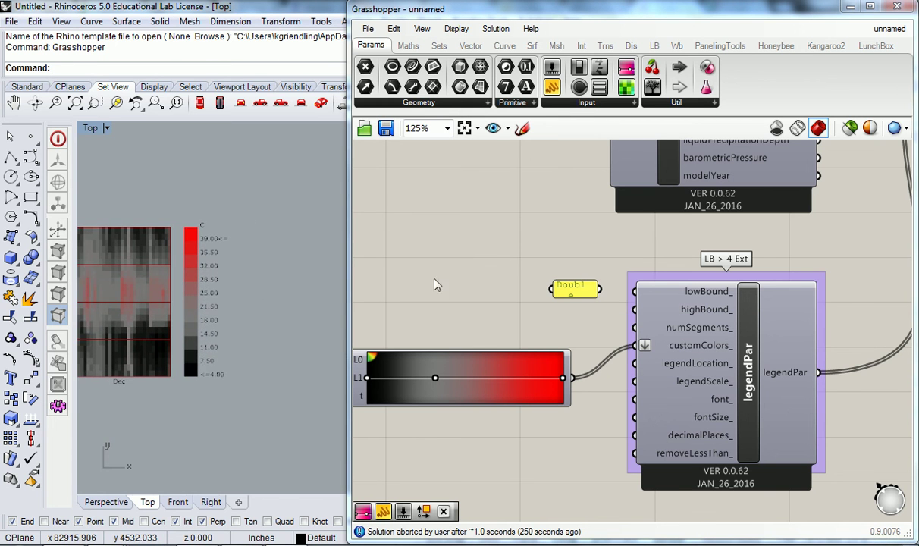
left_click(579, 289)
double_click(581, 289)
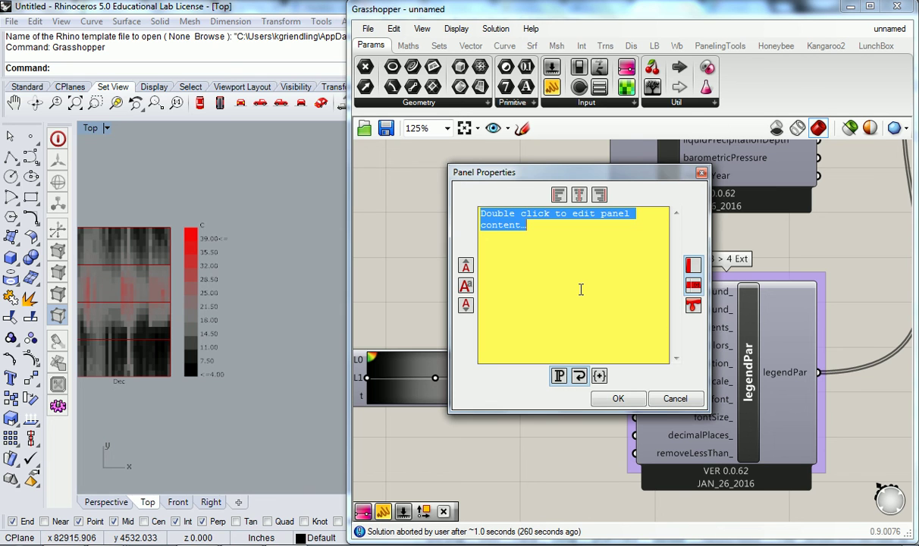
type("12")
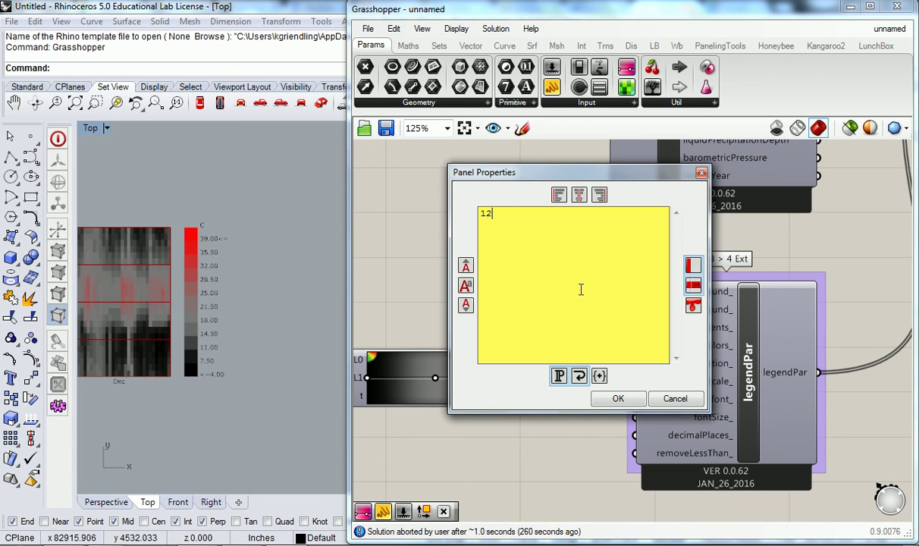
left_click(604, 396)
left_click_drag(599, 288, 620, 297)
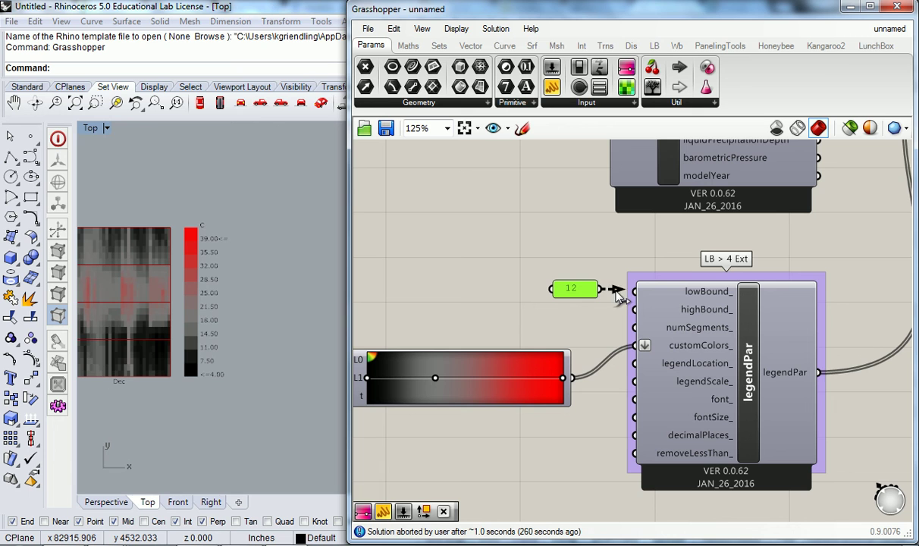
left_click(576, 250)
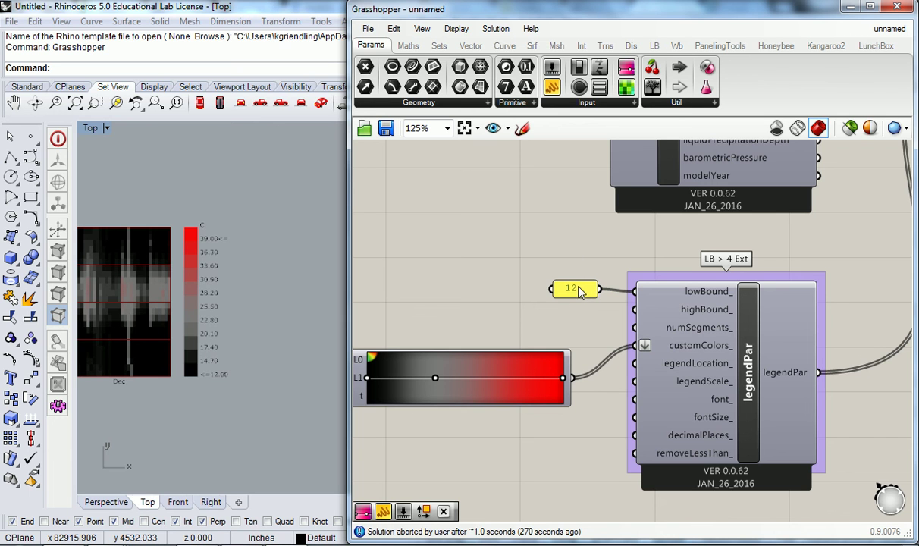
Step: Duplicate the panel below the original, set the copy to 26 and connect it to legendPar's highBound_ input
left_click(581, 292)
left_click_drag(580, 292, 582, 311, "alt")
double_click(576, 307)
type("26")
left_click(599, 426)
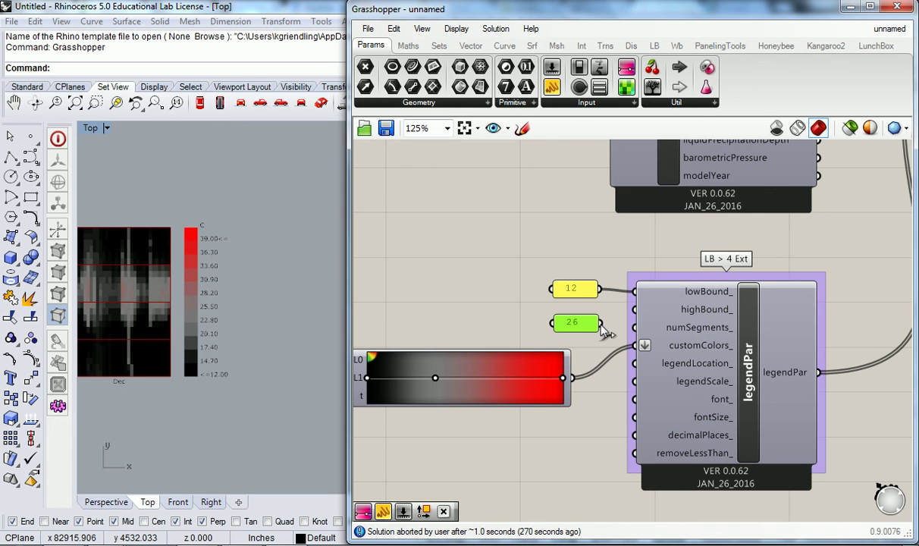
left_click(564, 229)
Step: Examine the updated chart and the range of its colour legend in the Top viewport
scroll(287, 217, "down", 3)
right_click_drag(277, 215, 191, 259)
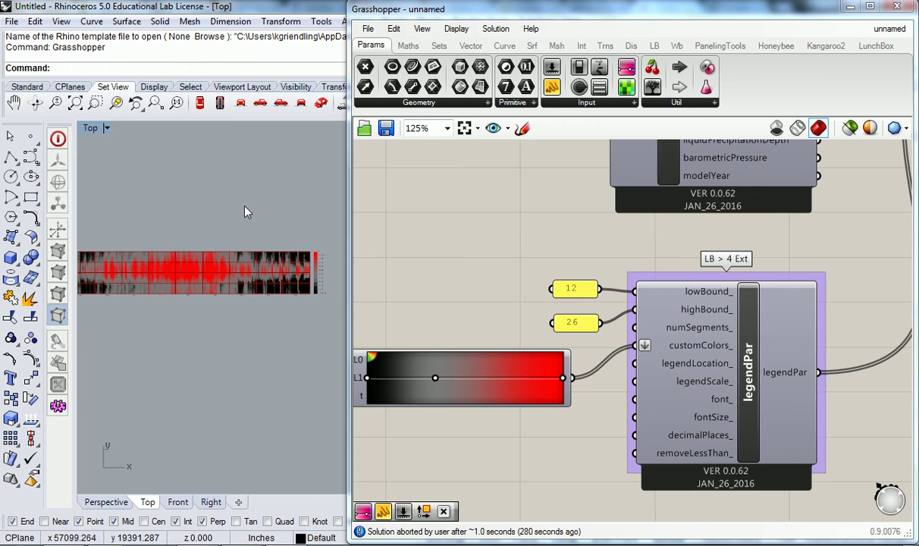
scroll(228, 273, "up", 5)
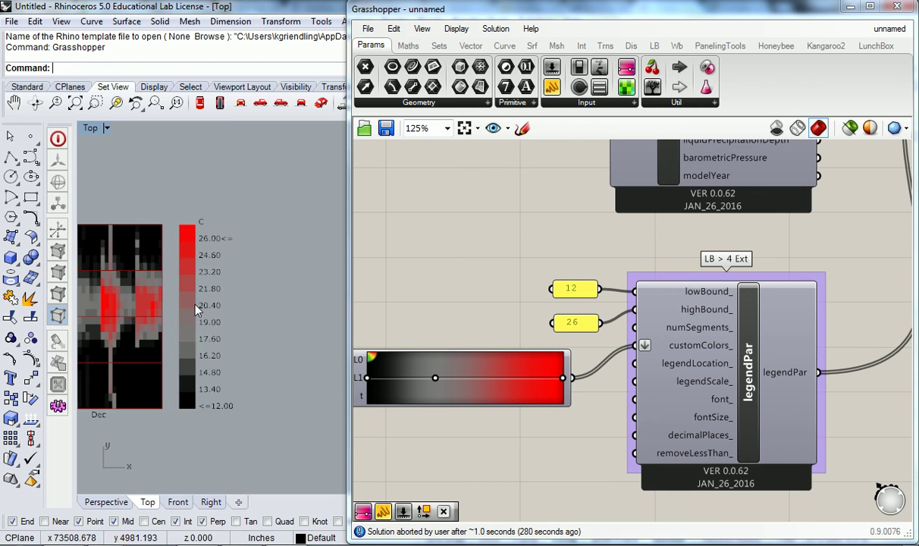
scroll(190, 285, "up", 3)
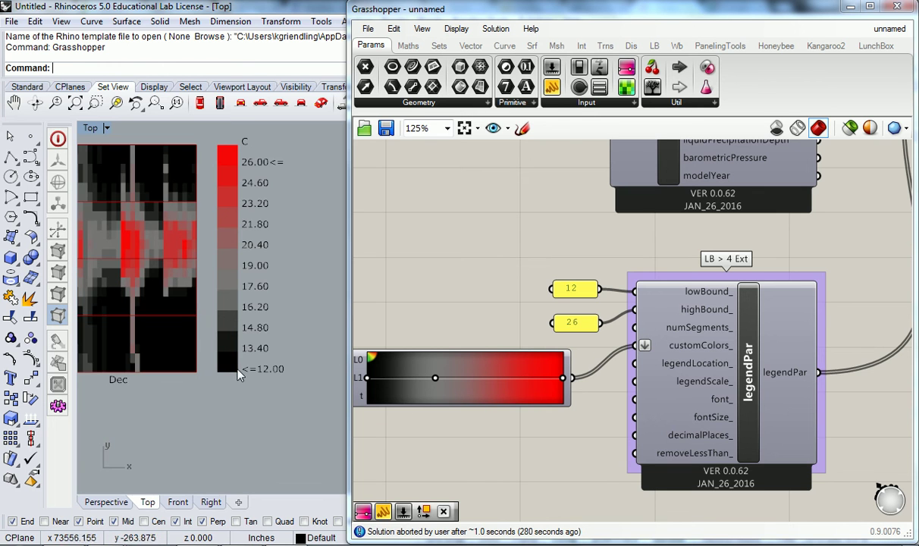
Step: Examine the recoloured chart month by month across its whole length in the Top viewport
scroll(204, 307, "down", 2)
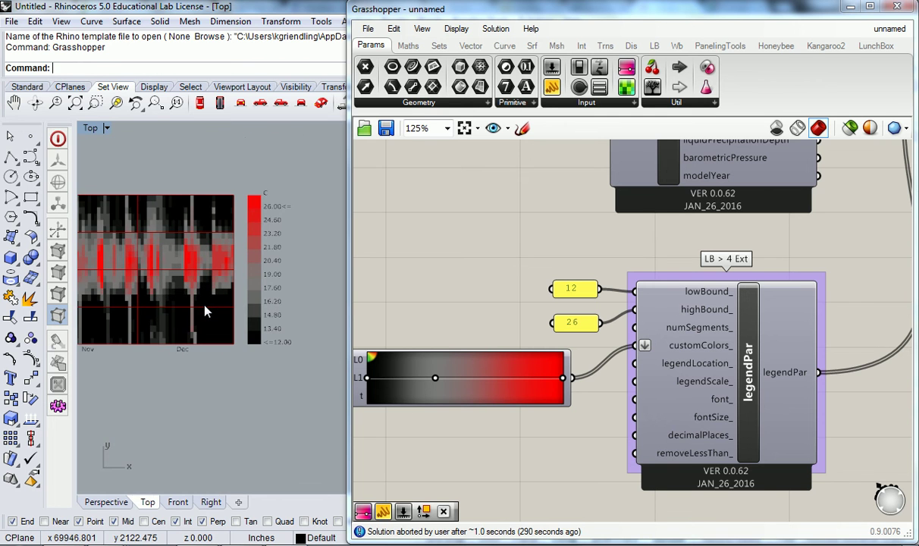
scroll(195, 288, "down", 3)
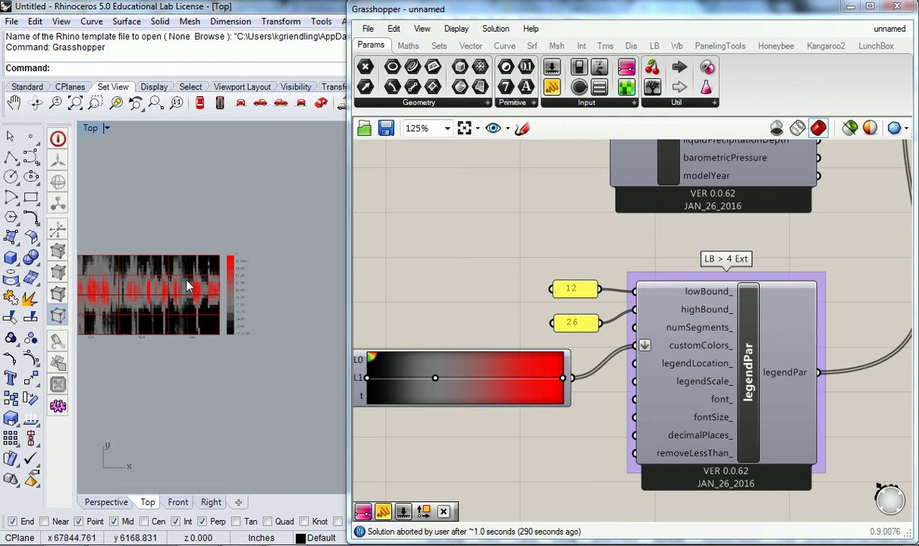
scroll(174, 293, "up", 3)
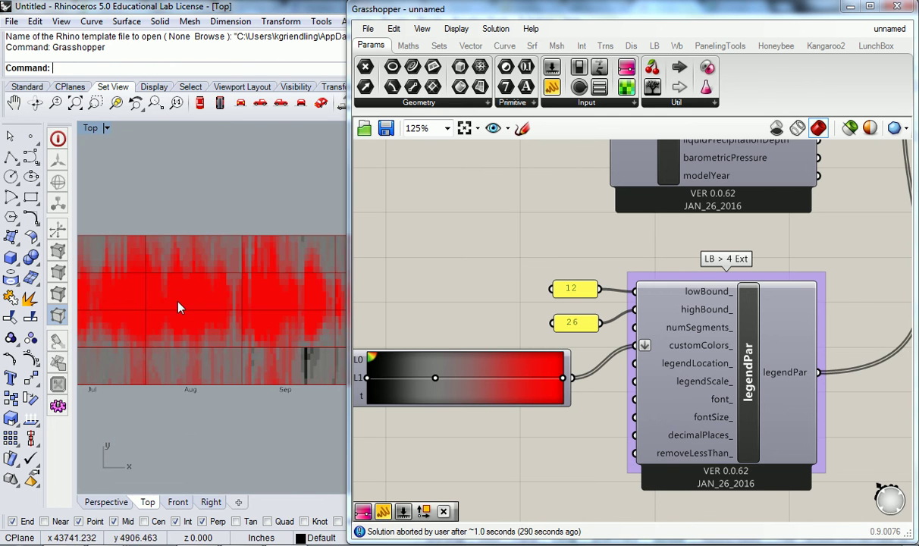
scroll(261, 317, "down", 2)
scroll(291, 276, "down", 3)
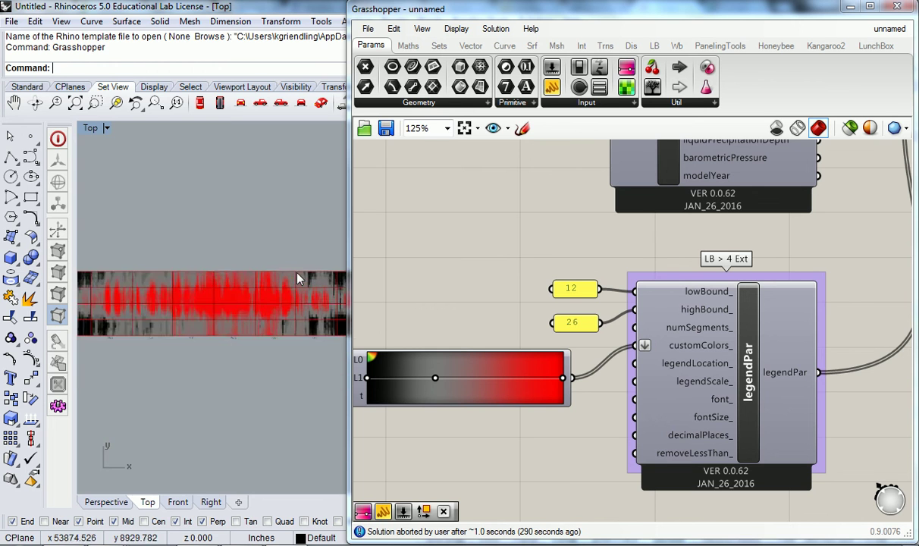
right_click_drag(221, 296, 177, 315)
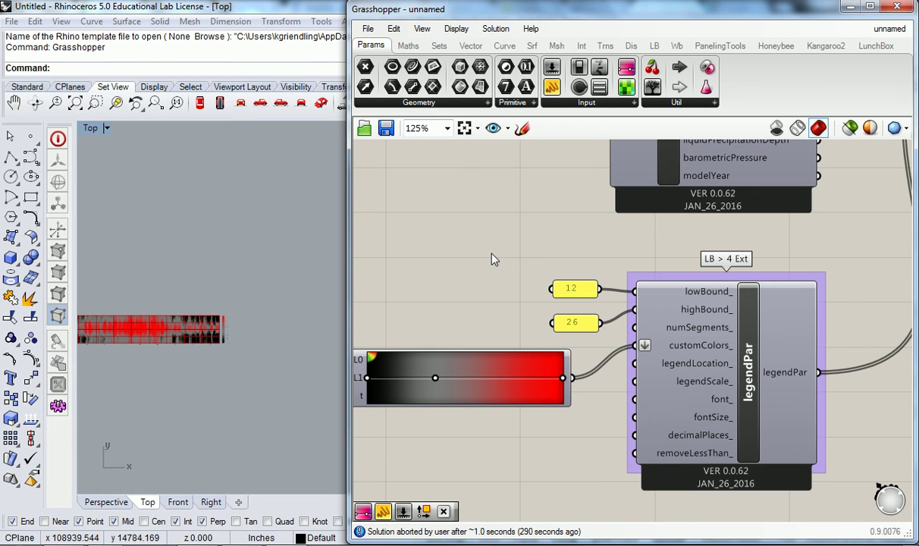
Step: Move the two bound panels farther from legendPar and narrow the 12 panel to match the 26 panel
left_click_drag(506, 242, 564, 318)
left_click(549, 221)
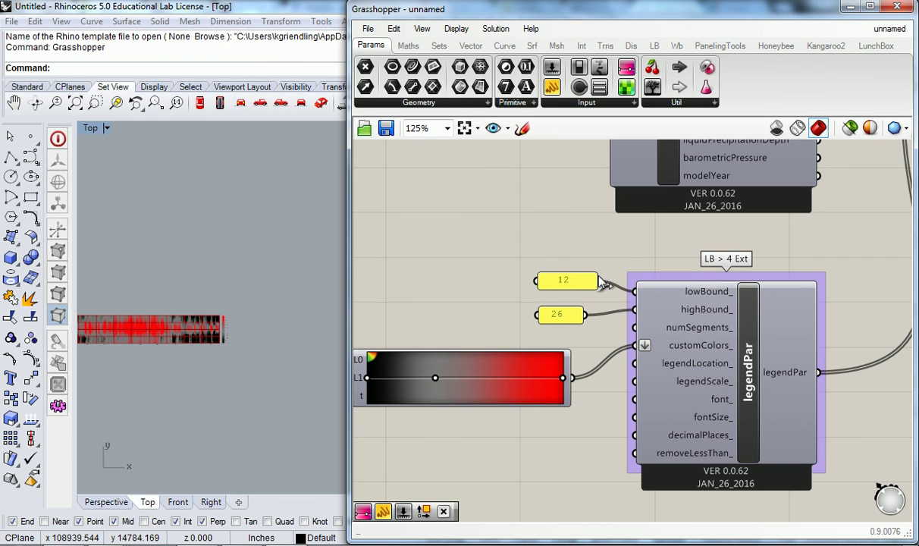
left_click_drag(598, 282, 584, 281)
Step: Add a Custom Preview component beside the 3DChart component and put it in its own group
right_click_drag(171, 258, 255, 231)
scroll(221, 249, "up", 2)
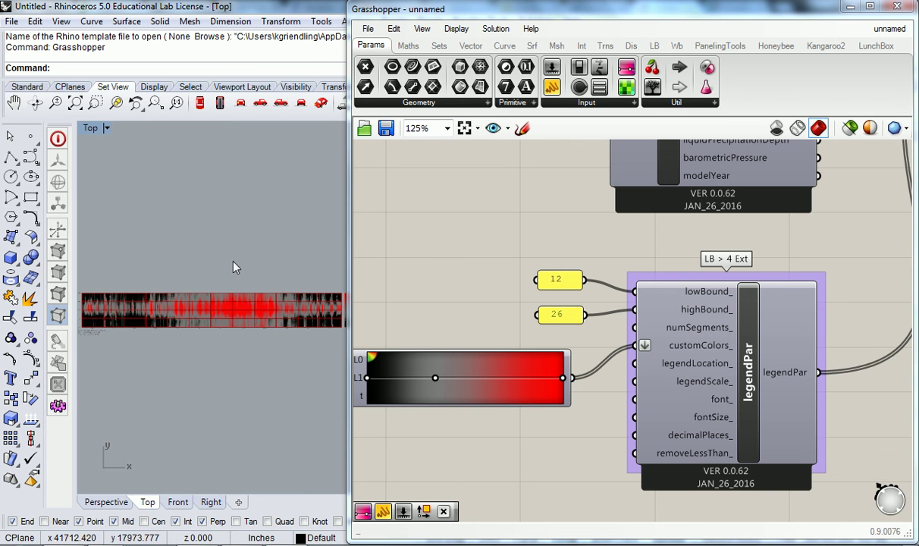
scroll(535, 310, "down", 5)
scroll(535, 307, "up", 1)
right_click_drag(744, 271, 583, 325)
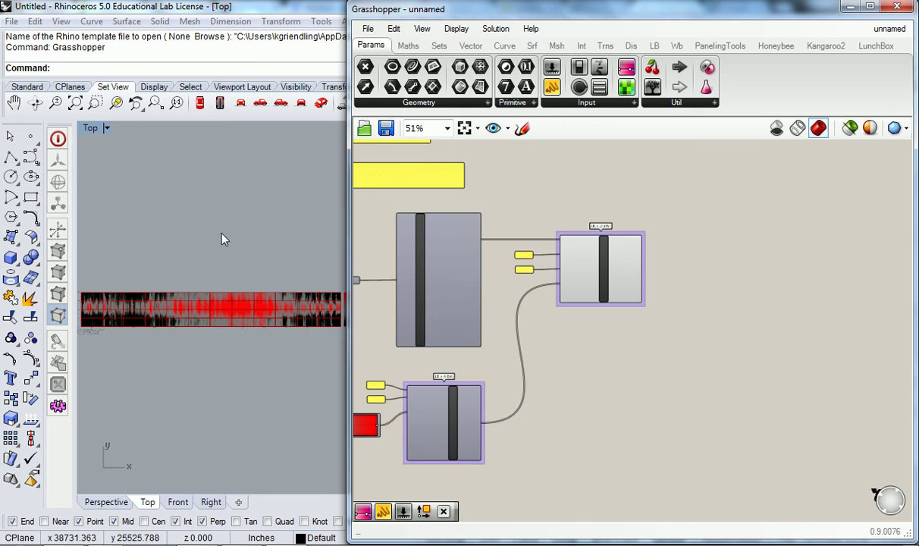
scroll(695, 263, "up", 4)
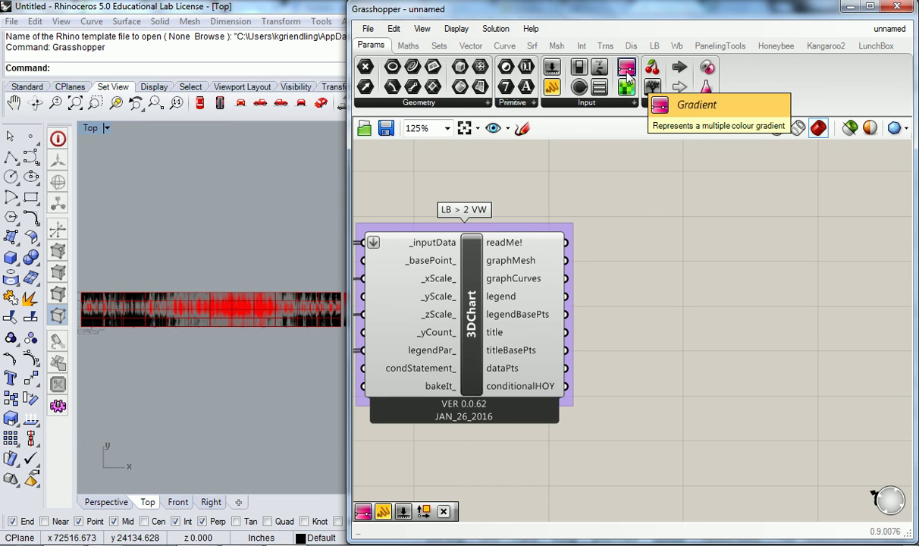
left_click(625, 104)
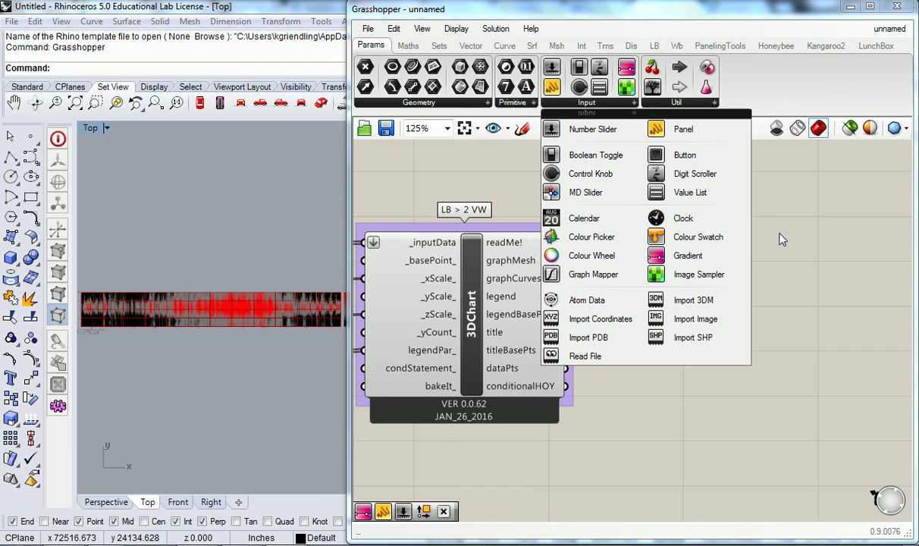
left_click(632, 46)
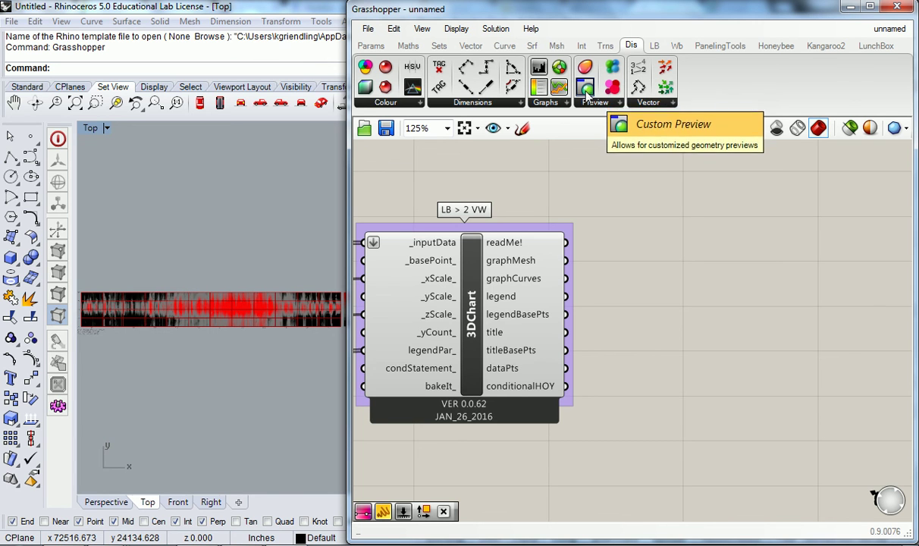
left_click_drag(584, 87, 721, 275)
key("ctrl+g")
left_click(686, 194)
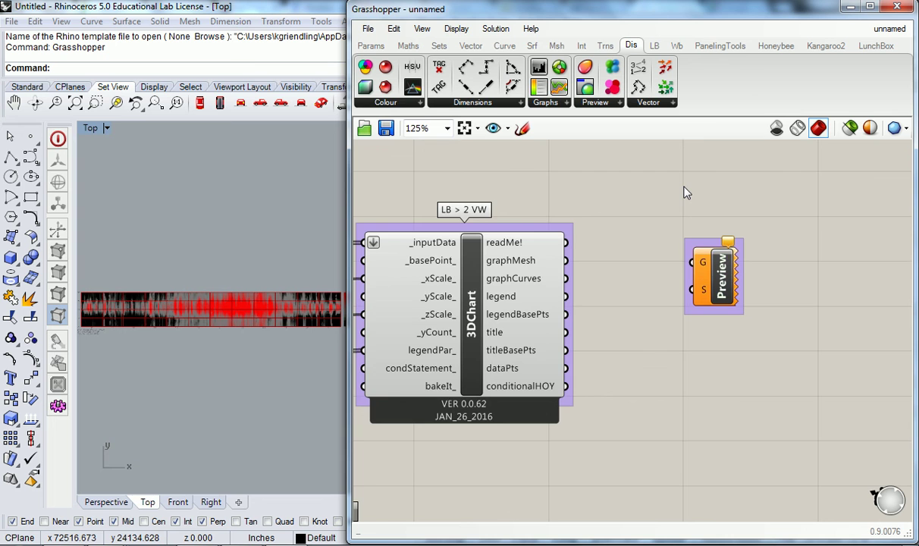
Step: Label the Custom Preview component's group "Disp > Preview"
scroll(695, 201, "up", 3)
right_click_drag(725, 233, 637, 208)
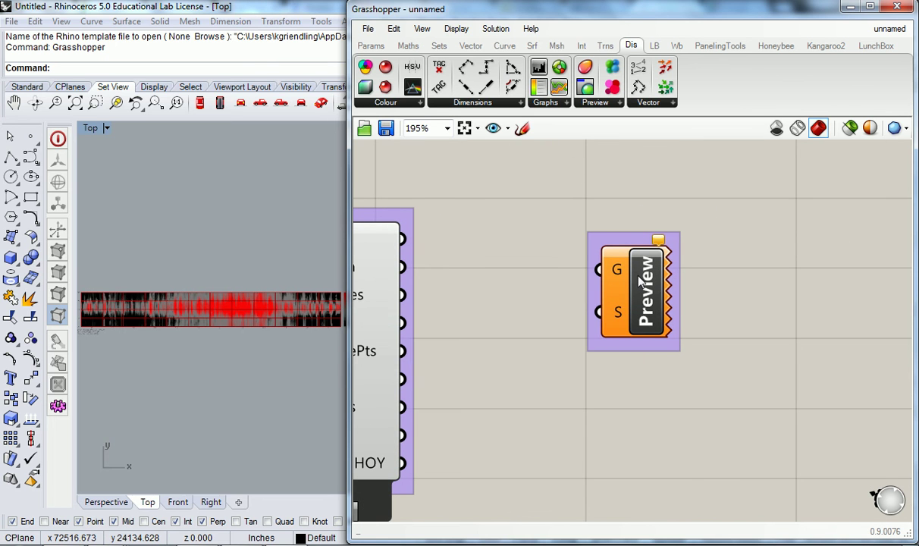
right_click(645, 235)
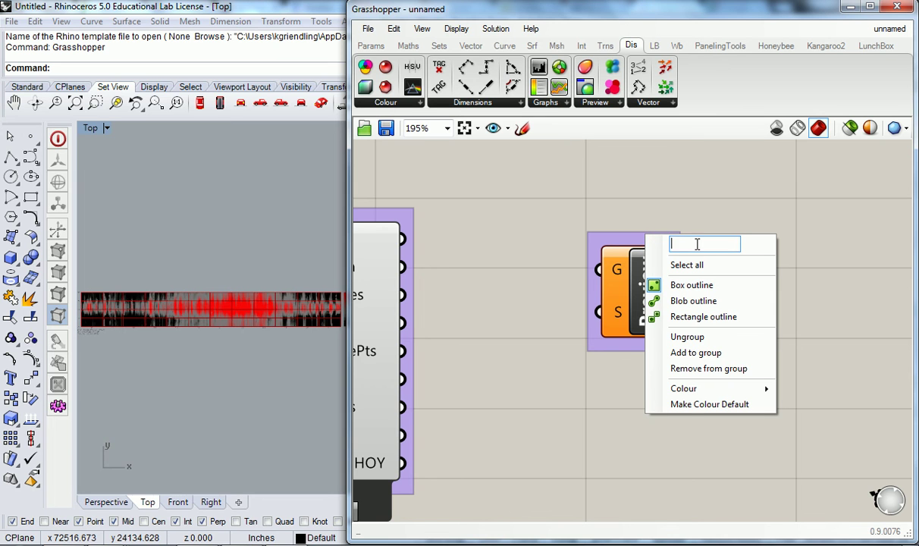
type("Disp > Pre")
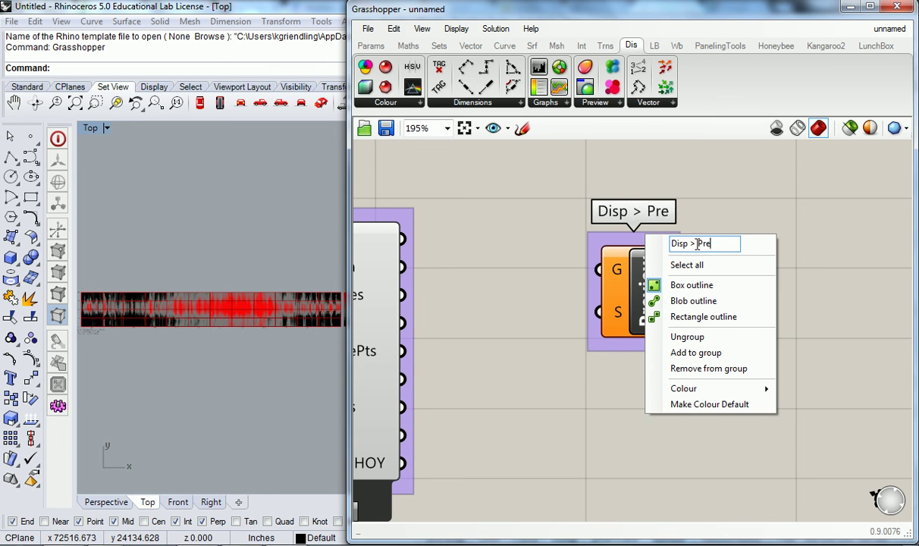
type("view")
key("Return")
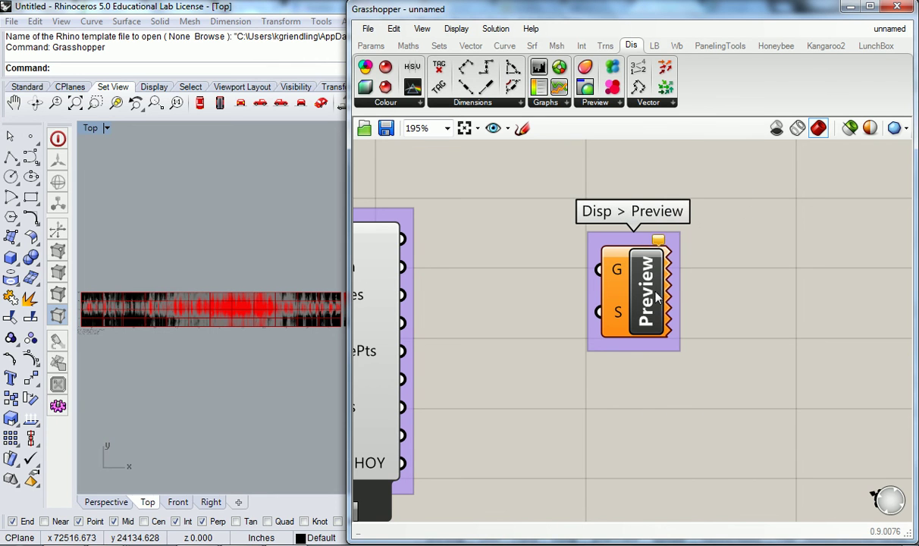
Step: Move the Preview component slightly lower and connect 3DChart's graphMesh and graphCurves outputs to its G input
scroll(671, 276, "down", 2)
scroll(652, 280, "up", 1)
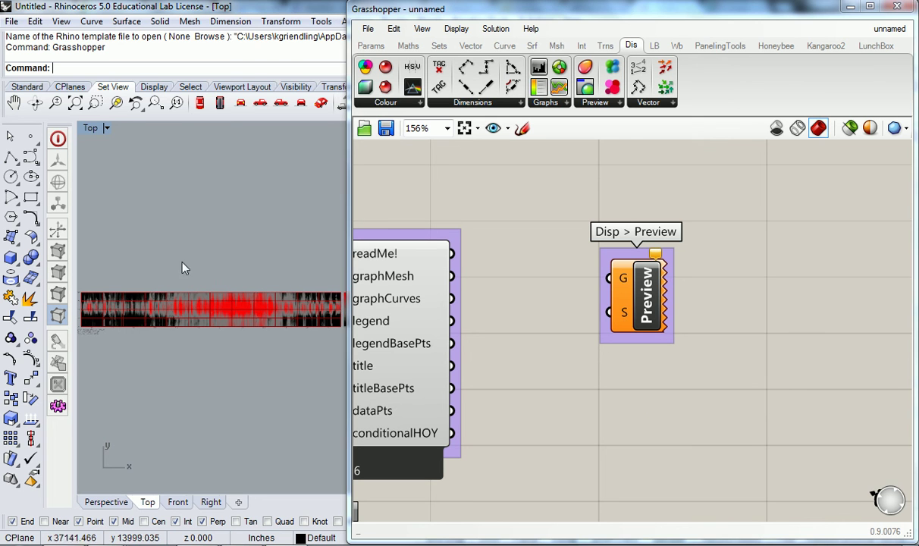
right_click_drag(278, 285, 207, 281)
scroll(263, 300, "up", 10)
scroll(273, 322, "up", 5)
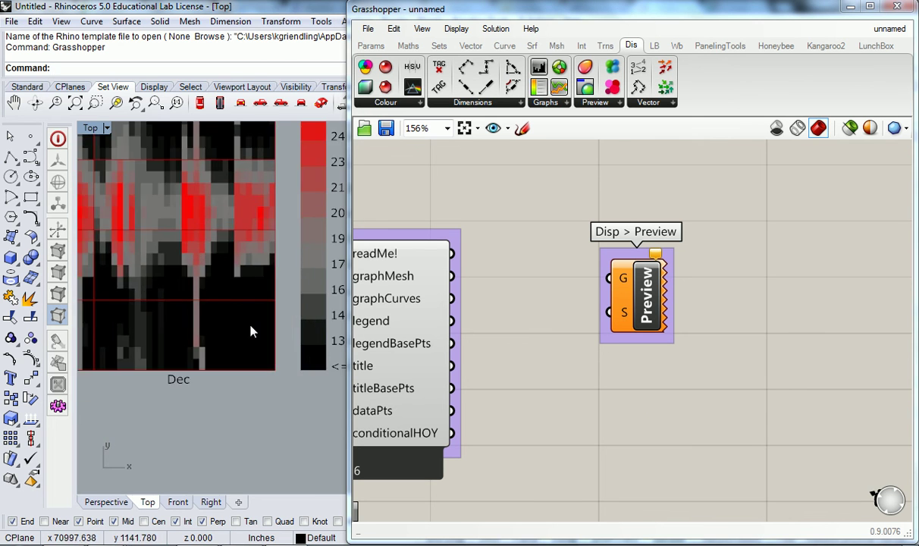
right_click_drag(472, 218, 619, 283)
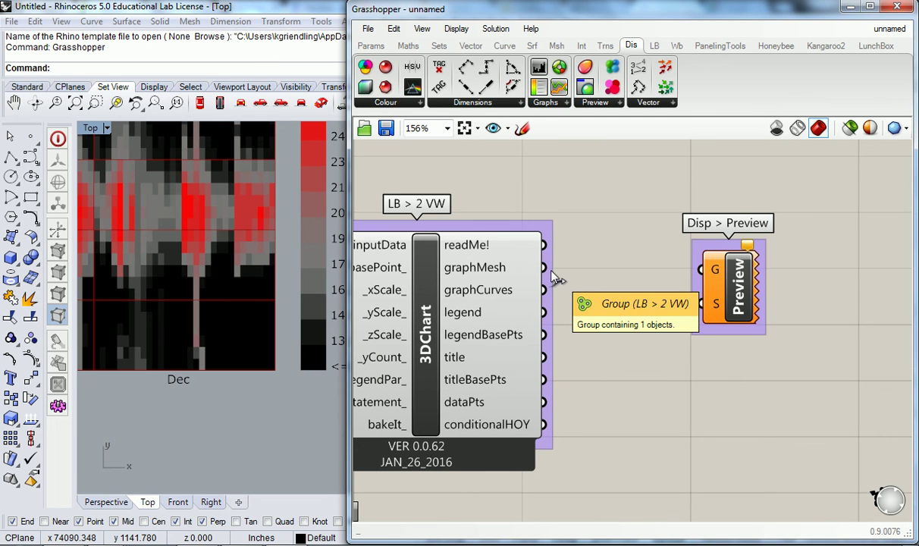
mouse_move(540, 269)
left_click_drag(705, 270, 707, 289)
left_click(686, 296)
left_click_drag(543, 267, 704, 294)
left_click_drag(543, 290, 702, 290)
left_click_drag(543, 267, 702, 289, "shift")
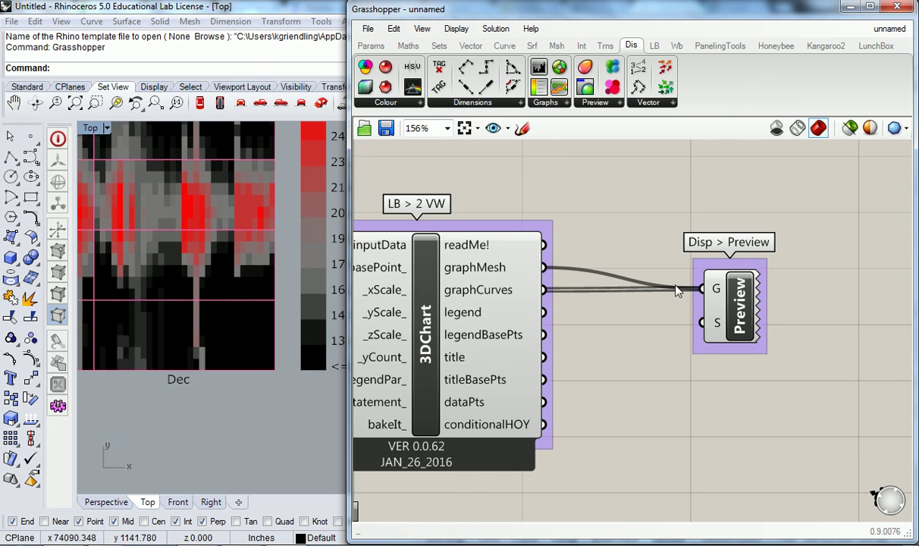
Step: Move the Preview component farther away from the 3DChart outputs to make room between them
scroll(628, 247, "down", 1)
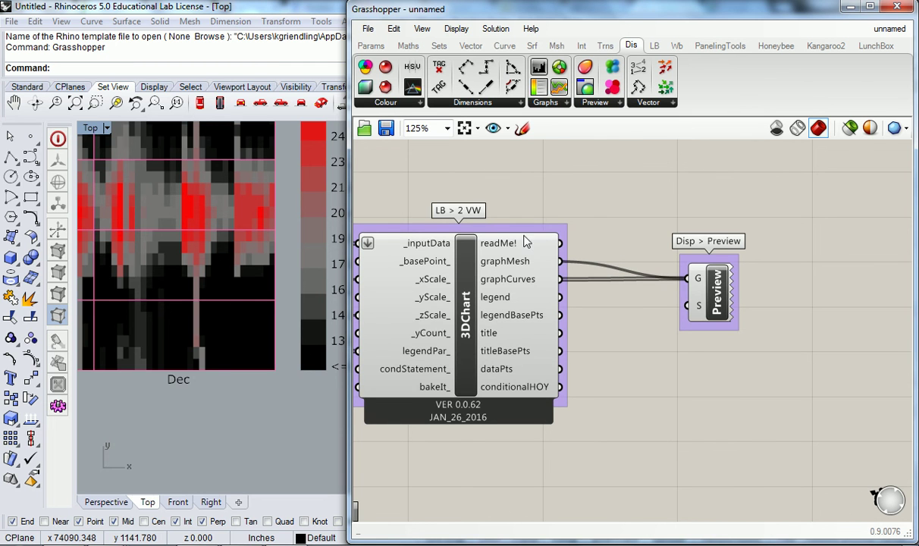
scroll(611, 255, "up", 2)
left_click_drag(737, 322, 849, 325)
left_click(641, 222)
Step: Add a Colour Swatch between 3DChart and Preview and connect it to Preview's S input
left_click(382, 47)
right_click_drag(686, 161, 607, 157)
left_click(614, 104)
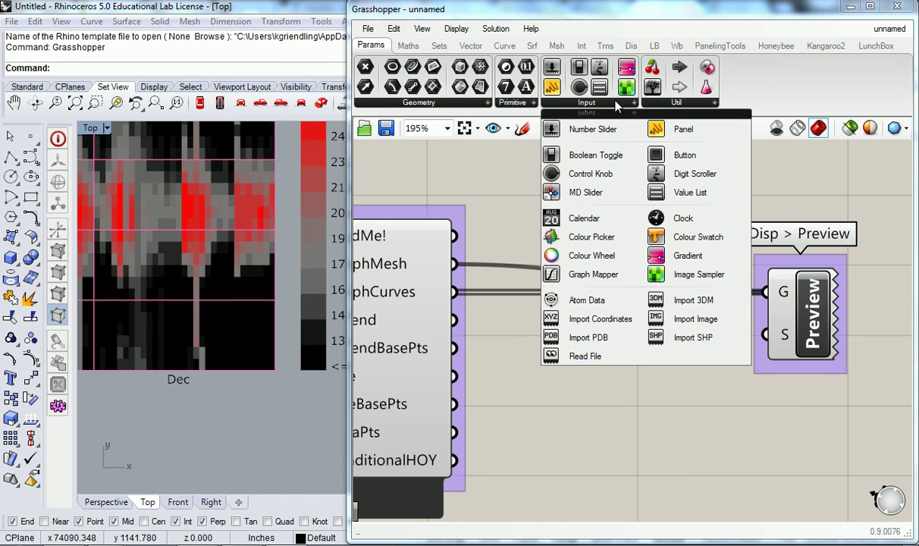
left_click(688, 242)
left_click(643, 346)
left_click_drag(724, 347, 764, 334)
Step: Check the chart's white grid lines and narrow the Grasshopper window to expose more of the Top viewport
scroll(243, 234, "down", 5)
right_click_drag(244, 234, 233, 257)
scroll(200, 237, "up", 6)
scroll(249, 245, "down", 6)
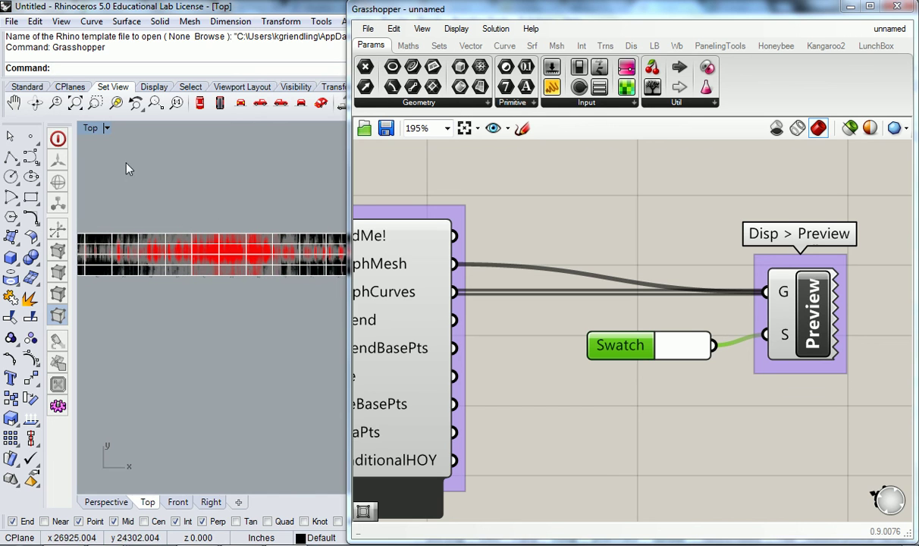
left_click_drag(348, 186, 504, 193)
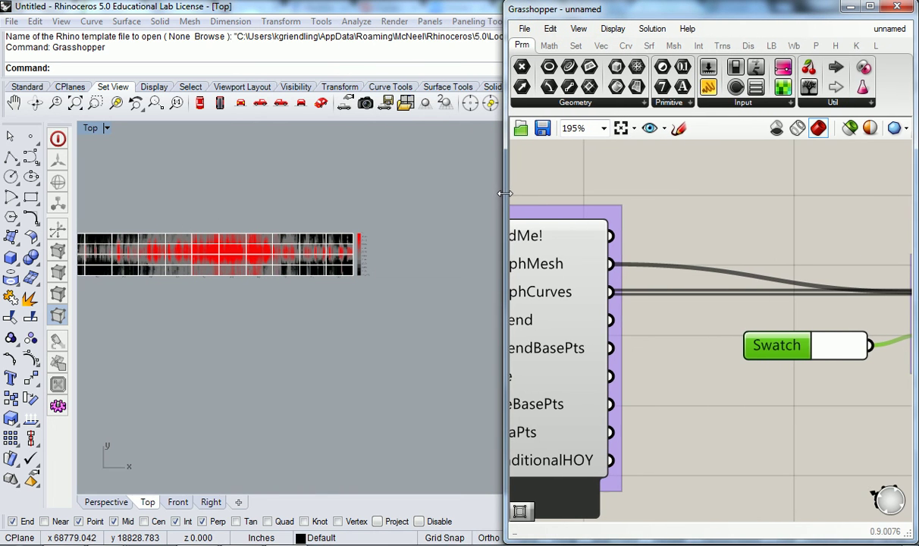
Step: Group the Colour Swatch and label its group "Params > Input"
left_click(734, 202)
right_click_drag(796, 229, 713, 219)
left_click(708, 328)
key("ctrl+g")
left_click(711, 298)
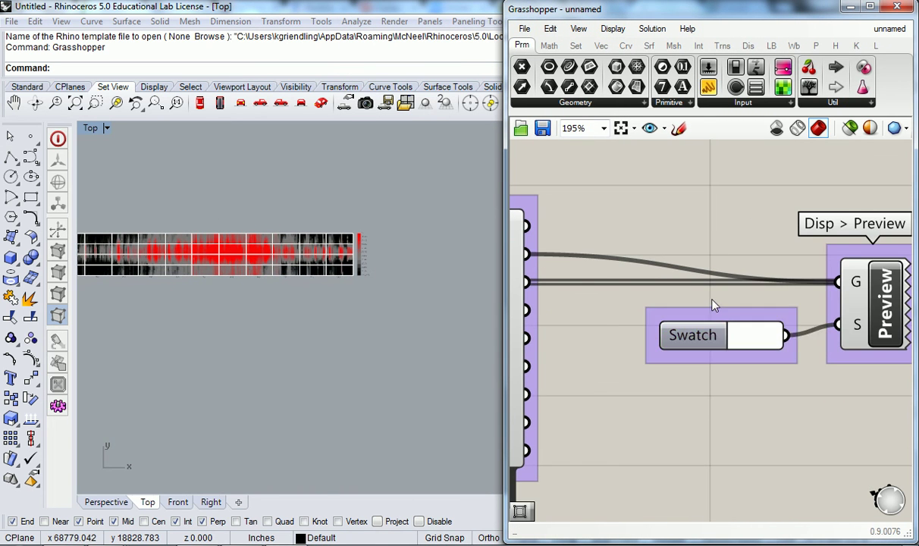
right_click(716, 312)
type("Params > I")
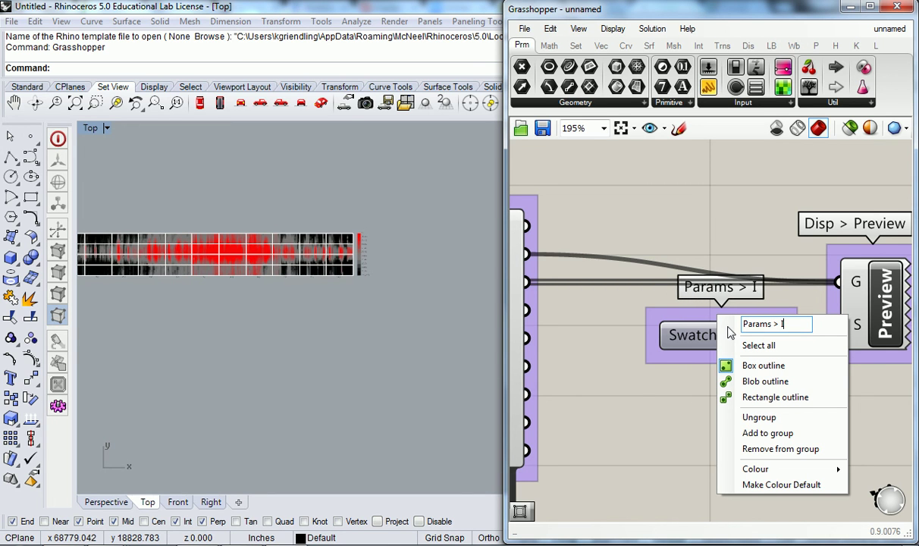
type("nput")
key("Return")
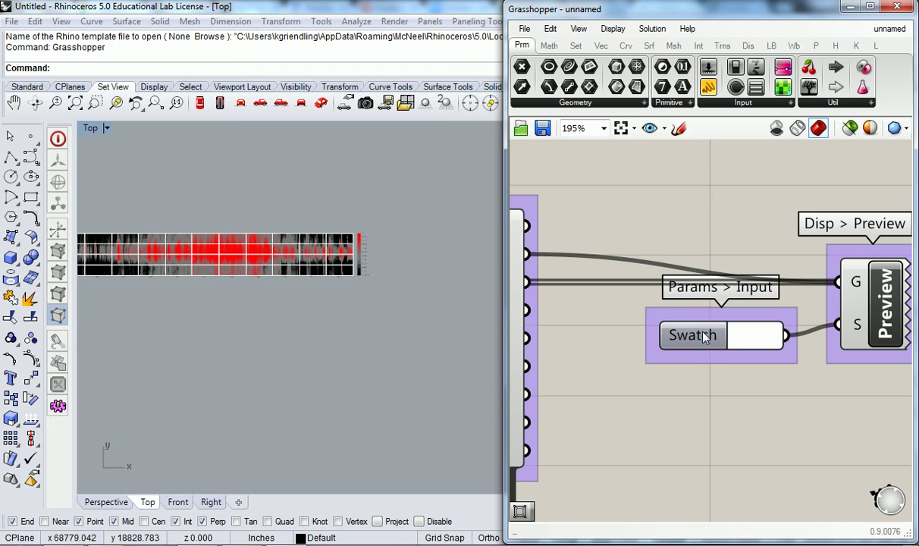
Step: Move the grouped Colour Swatch lower so its label clears the wires running to Preview
left_click_drag(705, 335, 685, 388)
left_click(644, 238)
scroll(643, 238, "down", 5)
scroll(767, 249, "up", 3)
right_click_drag(232, 181, 318, 188)
scroll(268, 208, "up", 2)
right_click_drag(274, 221, 267, 214)
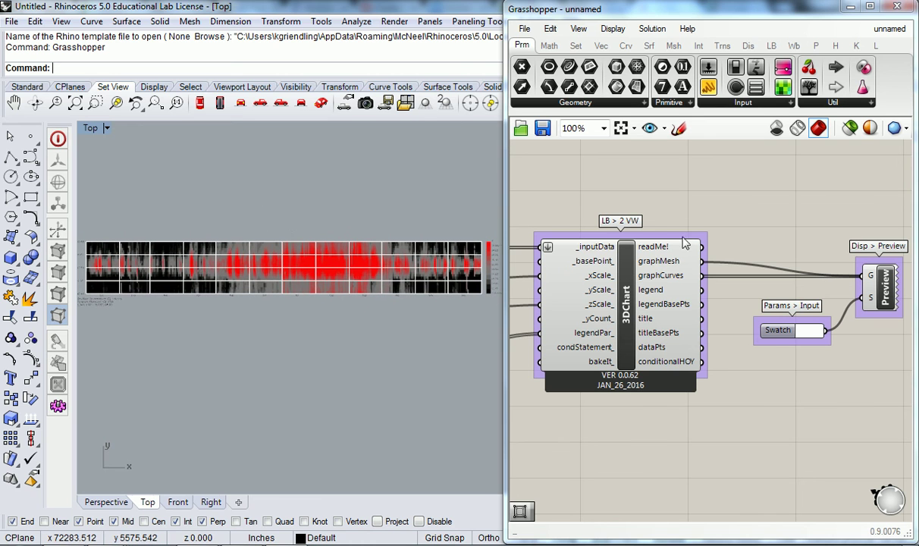
Step: Inspect the Swatch's colour settings in its colour picker and close the picker
left_click(816, 338)
left_click_drag(814, 334, 893, 295)
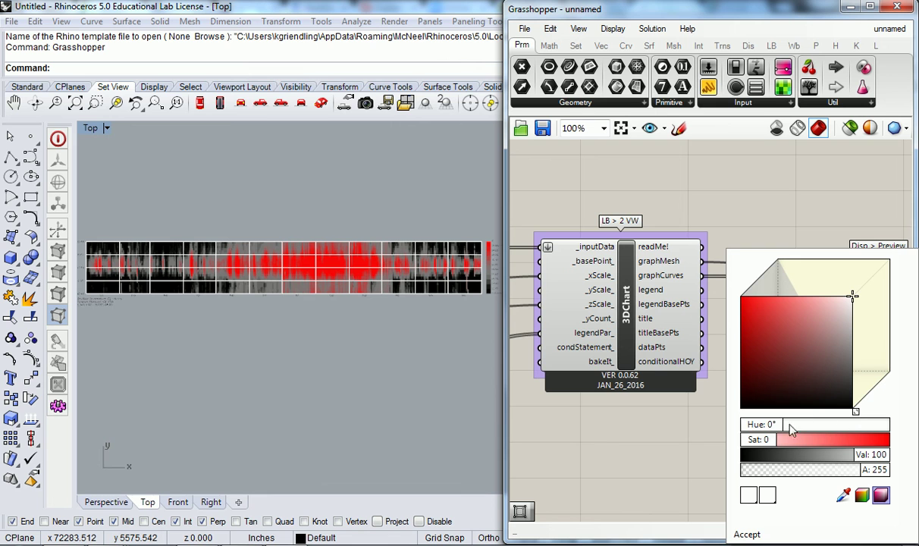
left_click(762, 224)
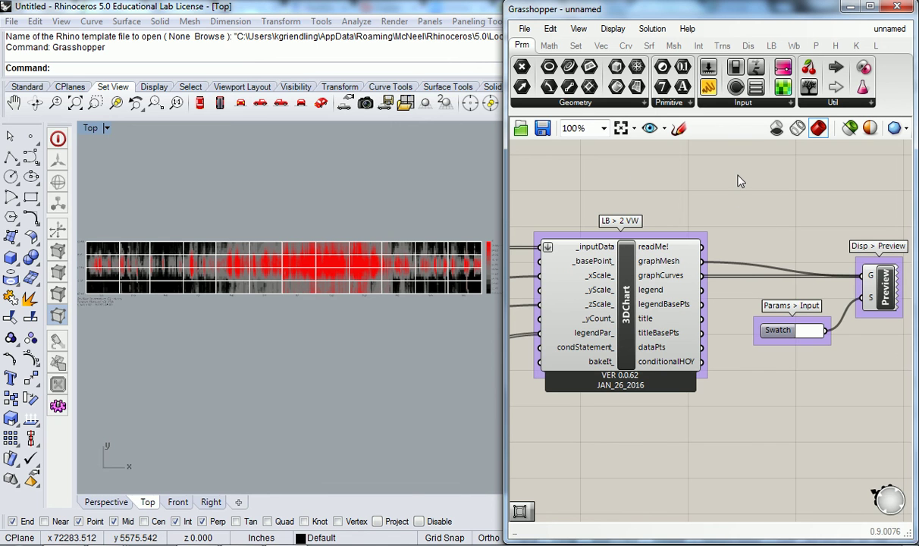
Step: Examine the chart's grid lines in the Top viewport and review the component layout of the whole definition
left_click(361, 180)
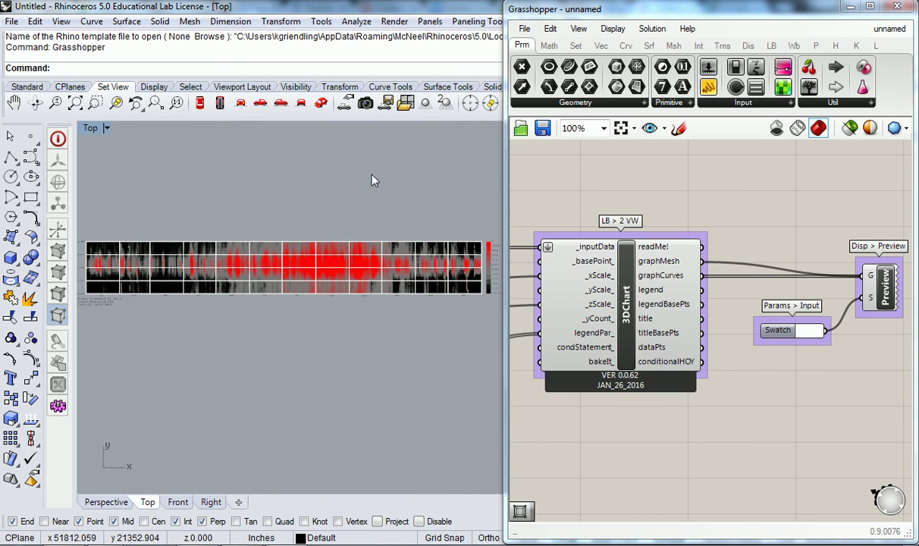
scroll(287, 250, "up", 5)
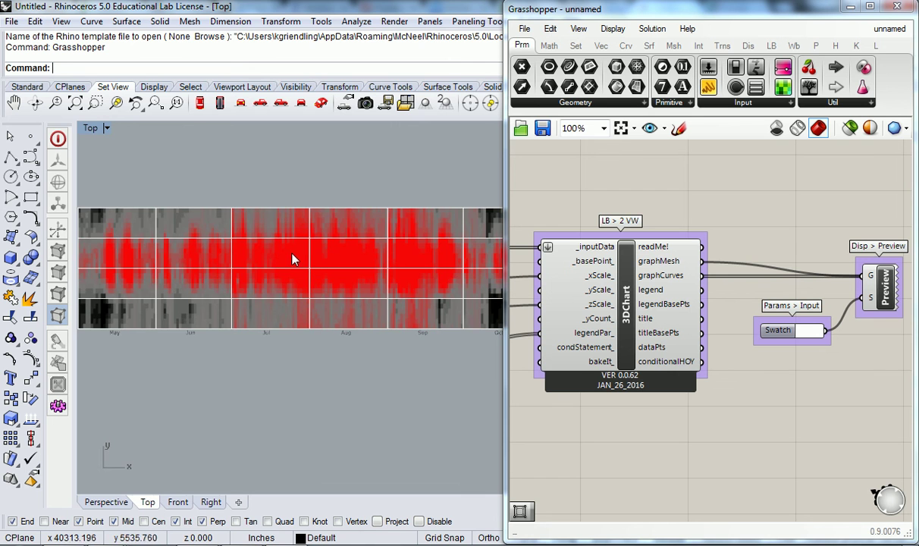
scroll(302, 253, "down", 3)
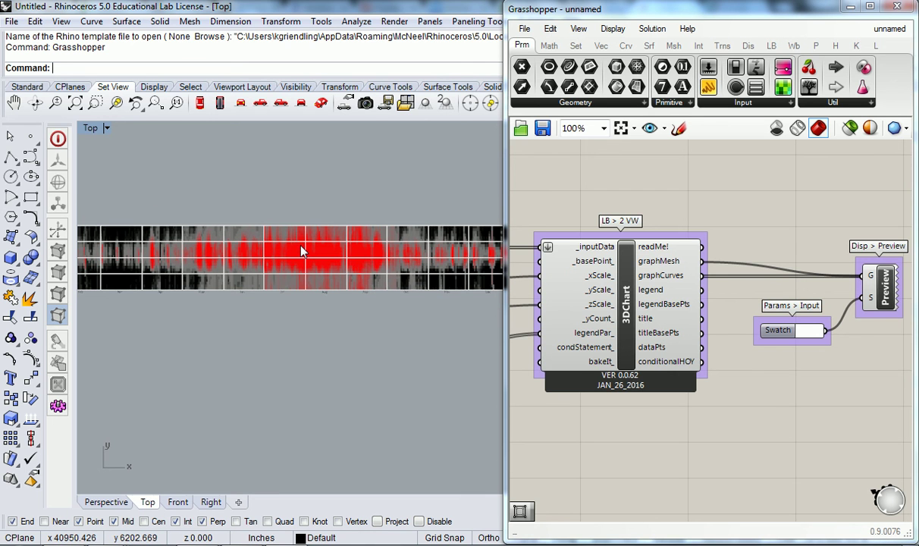
scroll(705, 404, "down", 3)
right_click_drag(705, 404, 779, 303)
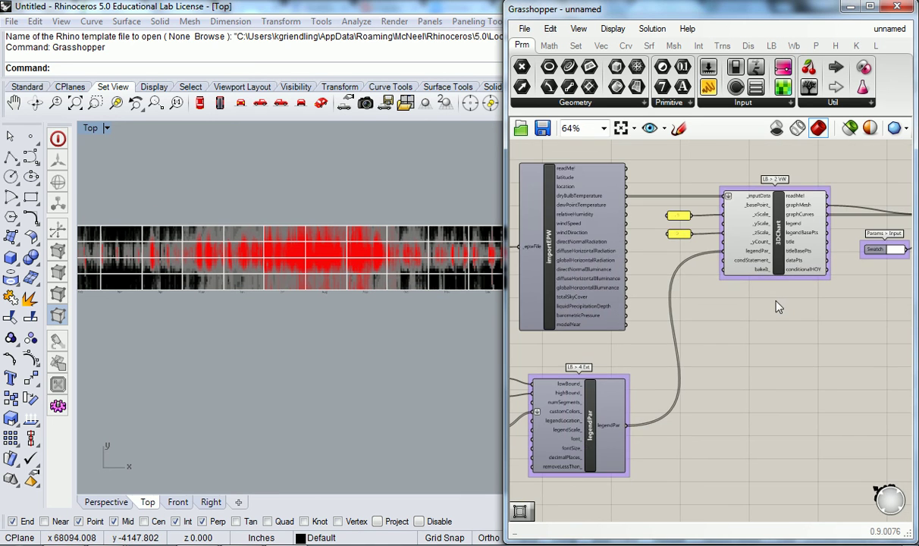
scroll(766, 311, "down", 2)
right_click_drag(638, 322, 716, 298)
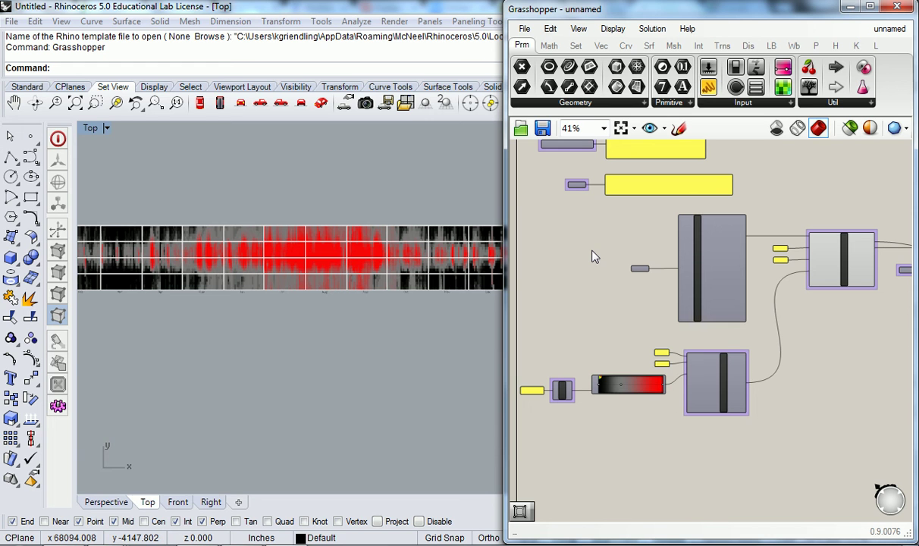
Step: Try the chart without the 12 and 26 panels feeding the legend bounds by deleting them, and undo the deletion
scroll(193, 246, "up", 5)
right_click_drag(213, 256, 263, 259)
right_click_drag(338, 252, 267, 268)
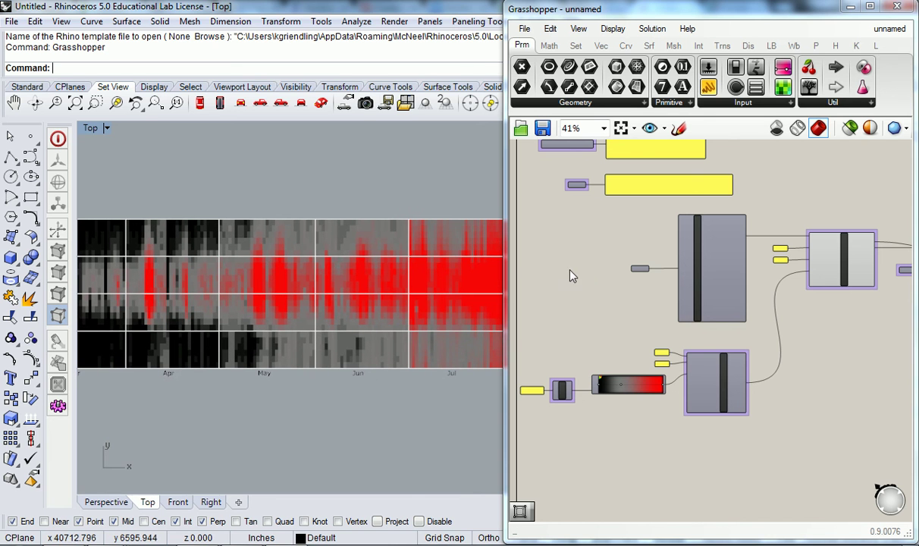
scroll(657, 356, "up", 6)
left_click_drag(724, 316, 623, 395)
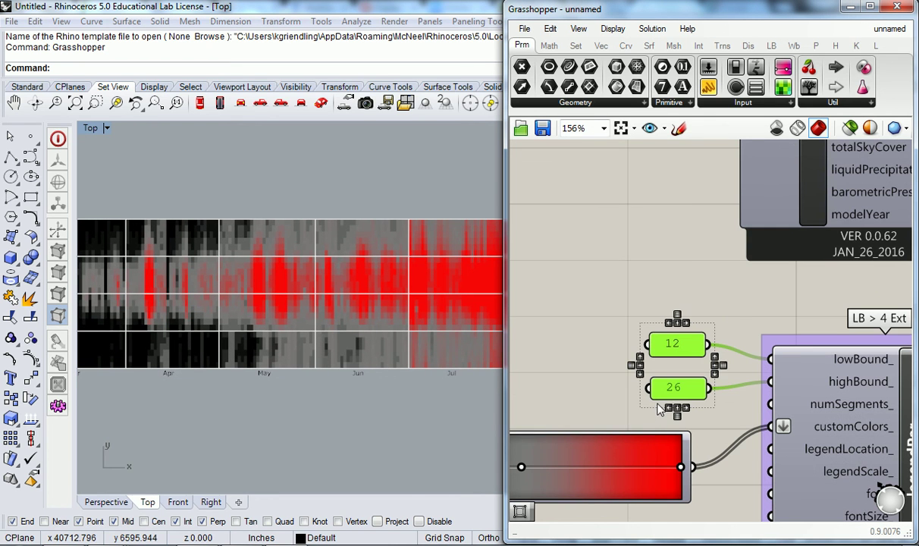
key("Delete")
scroll(340, 219, "down", 4)
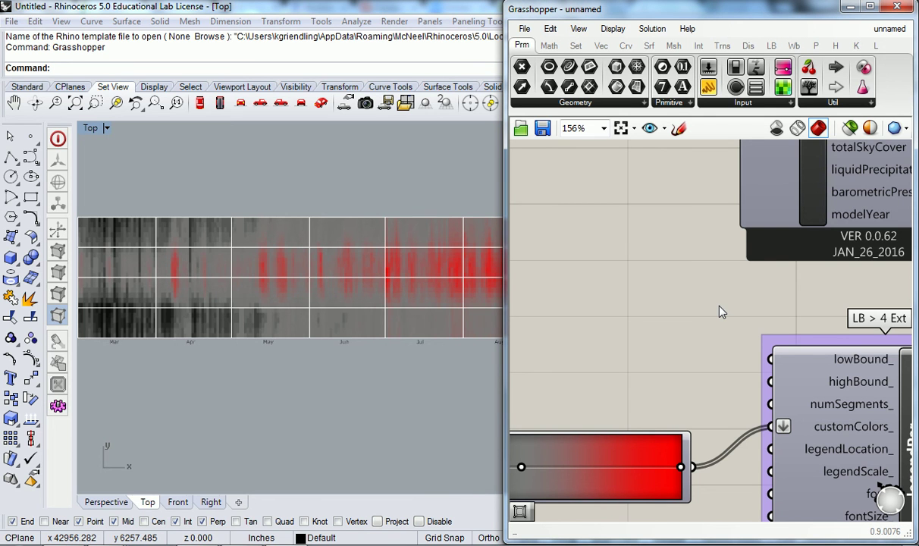
key("ctrl+z")
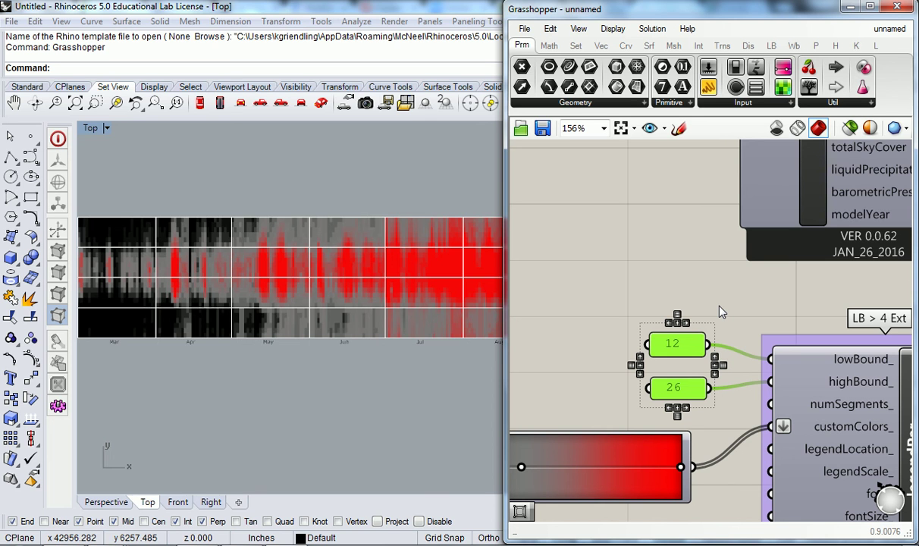
Step: Examine the chart's temperature legend and monthly colour pattern in the Top viewport with the legend bounds applied
scroll(419, 202, "down", 5)
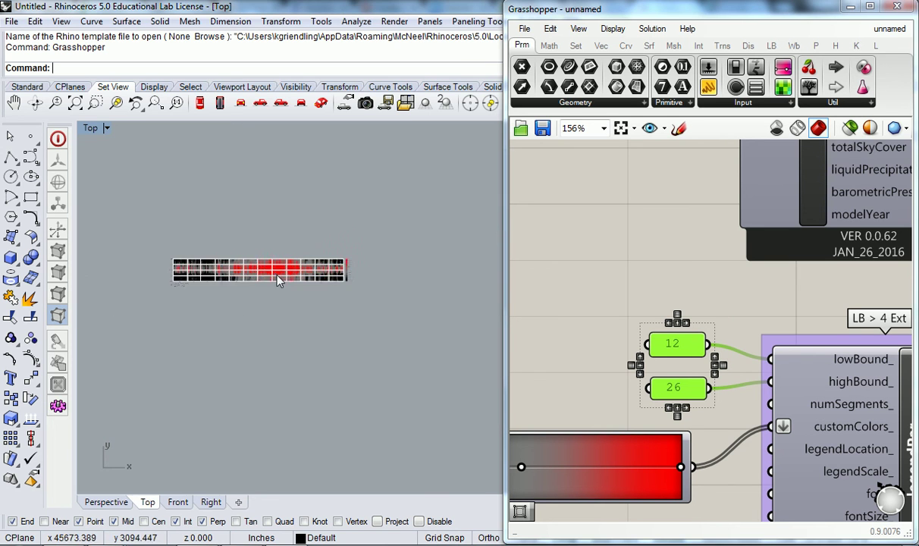
scroll(330, 283, "up", 6)
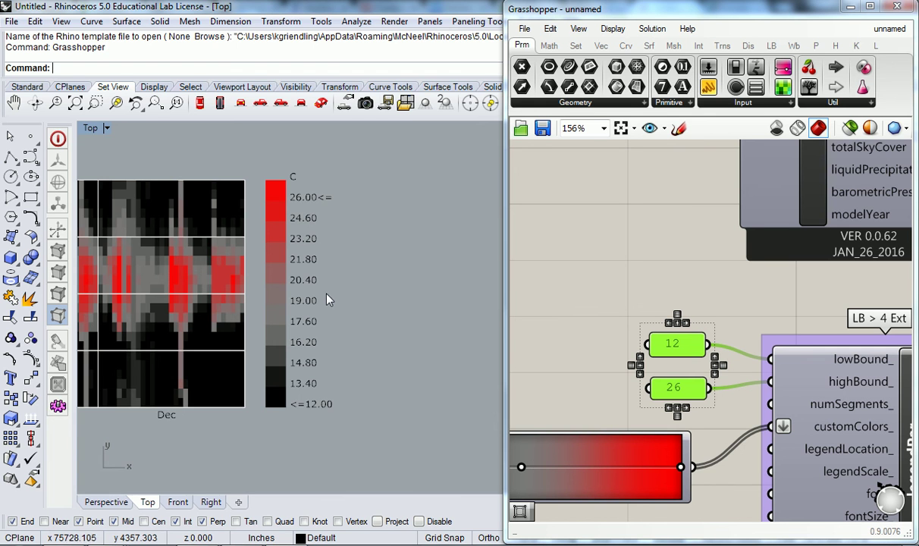
scroll(303, 280, "down", 5)
scroll(293, 262, "up", 2)
scroll(241, 281, "up", 4)
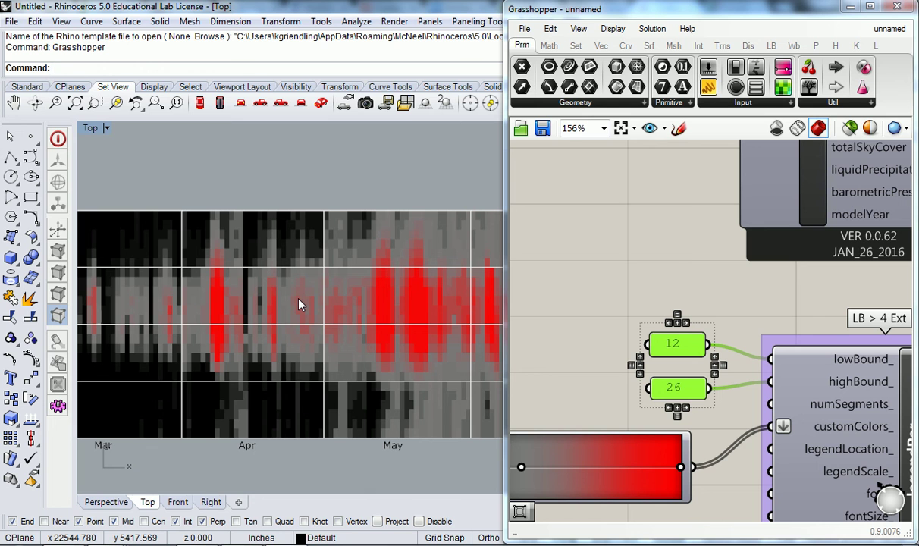
left_click(572, 216)
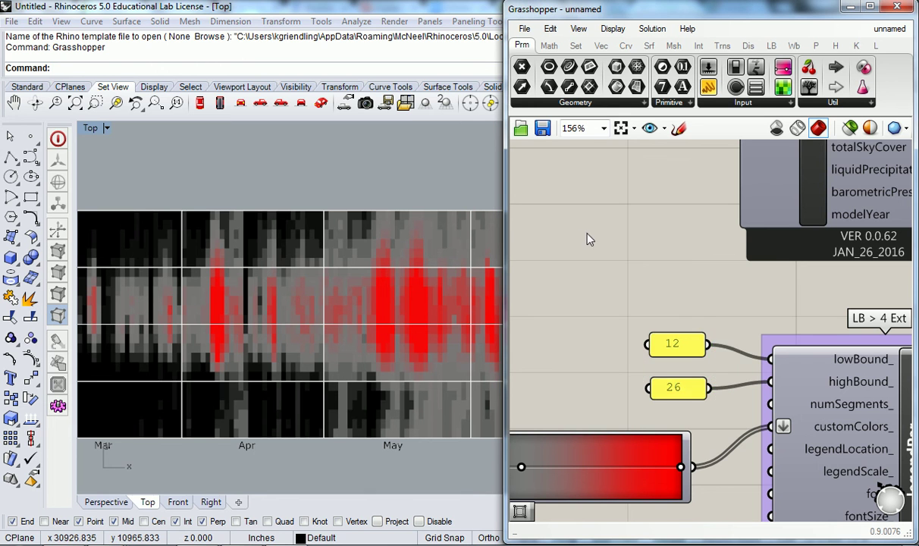
scroll(574, 227, "down", 3)
scroll(504, 375, "up", 2)
Step: Switch to Chrome and open youtube.com in a new tab
key("alt+Tab")
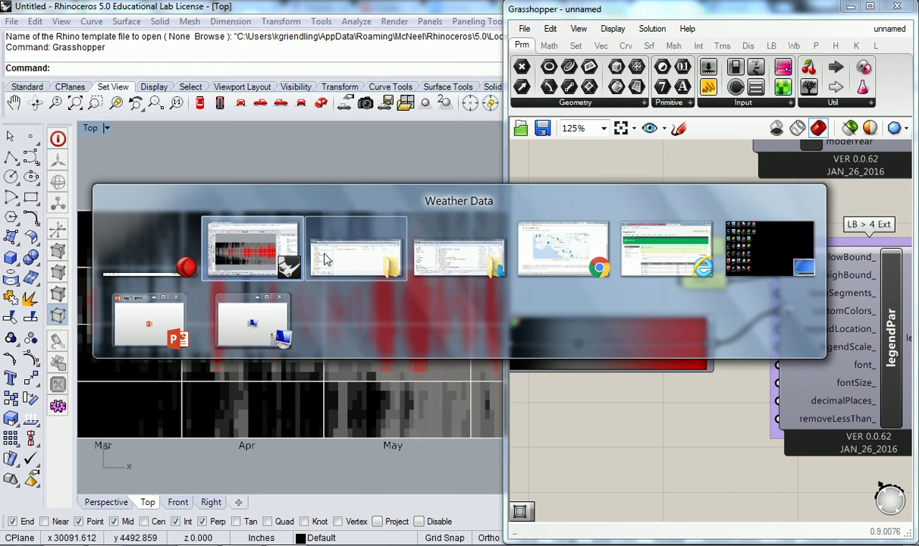
left_click(531, 250)
left_click(728, 9)
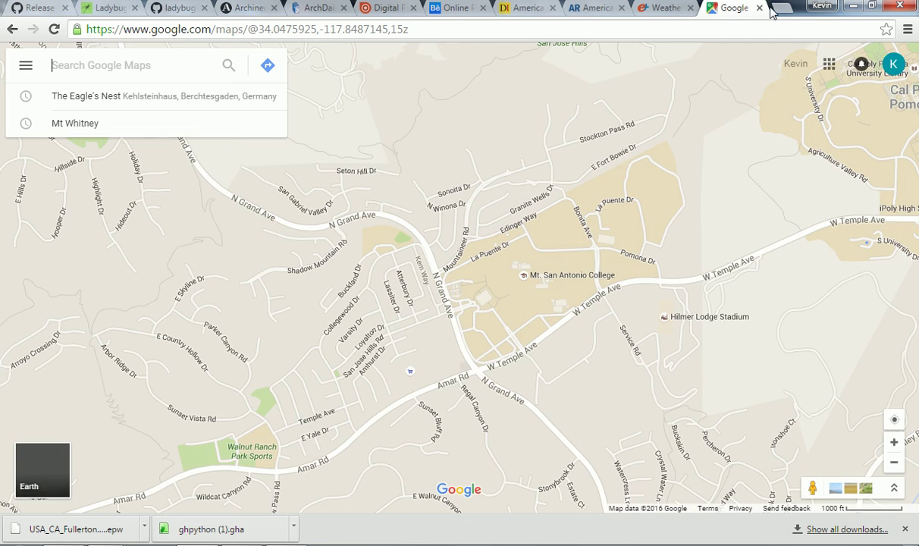
left_click(782, 10)
type("youtube.com")
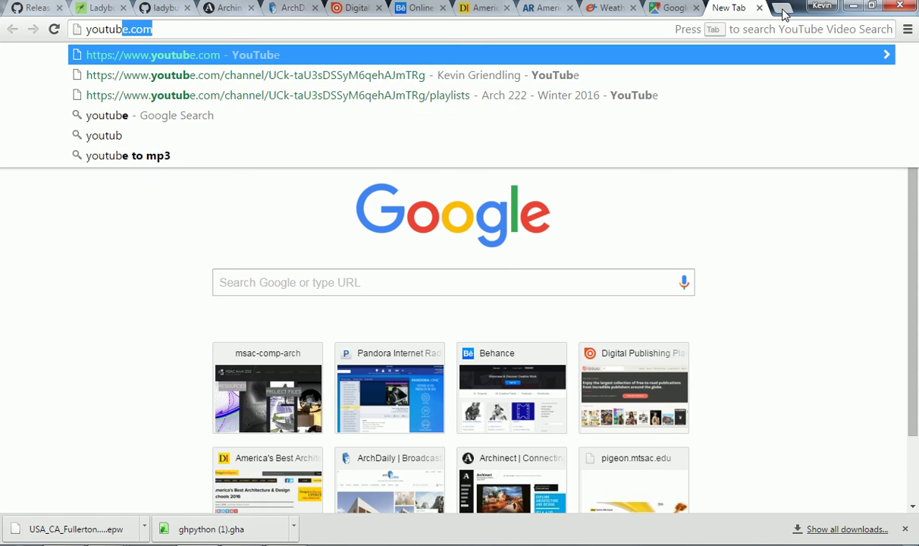
key("Return")
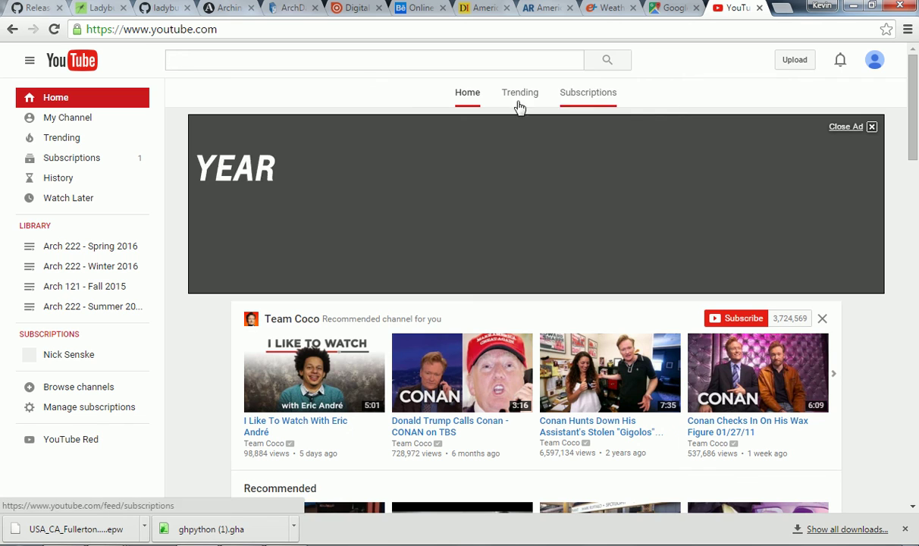
Step: Search YouTube for the tutorial author's name with "honey bee", view the author's channel, and return to Grasshopper
left_click(379, 54)
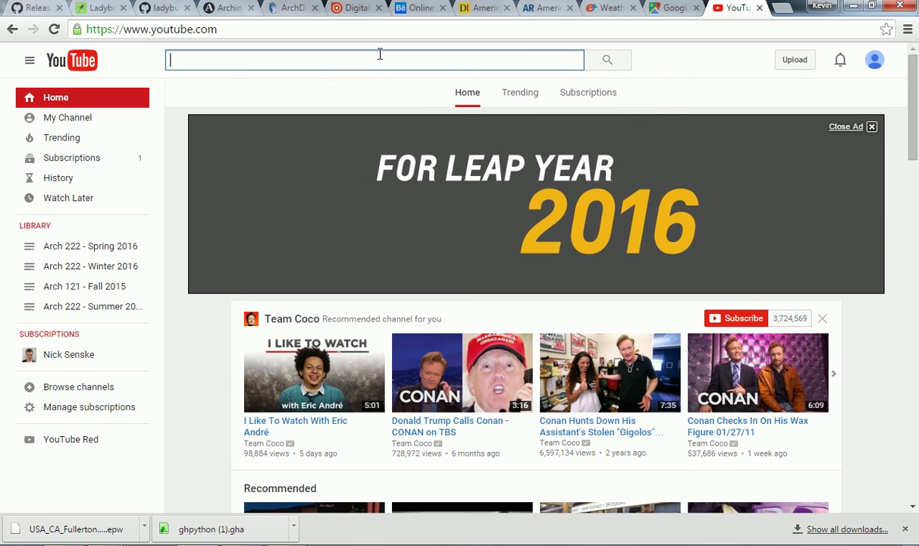
type("chris mackey")
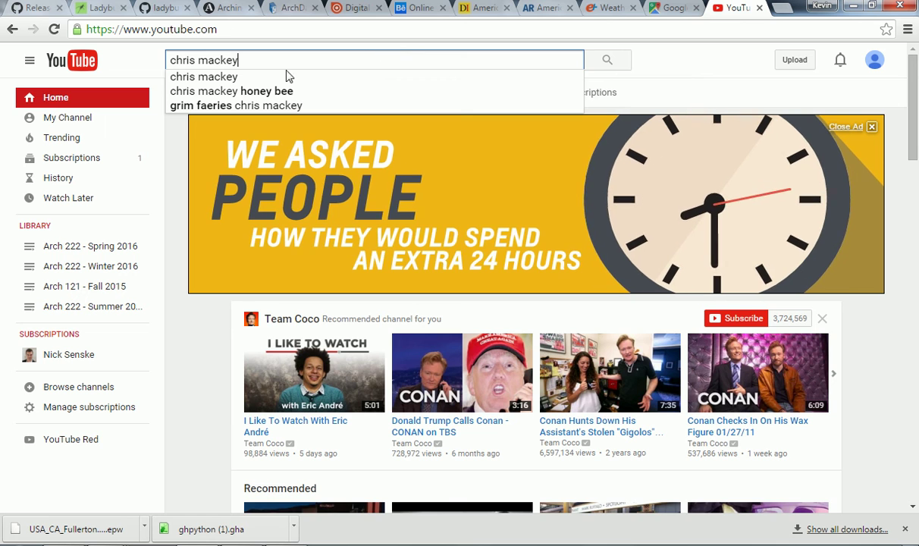
left_click(271, 91)
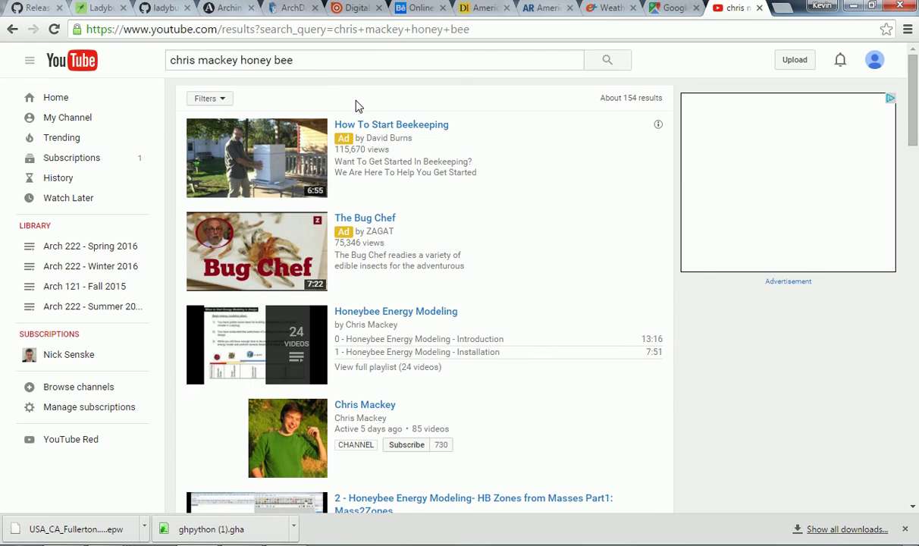
left_click(367, 407)
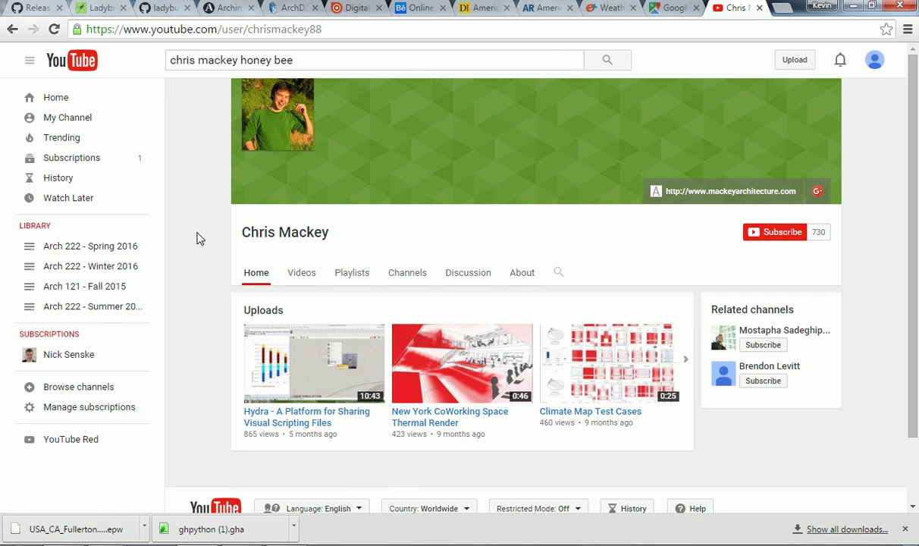
left_click(852, 7)
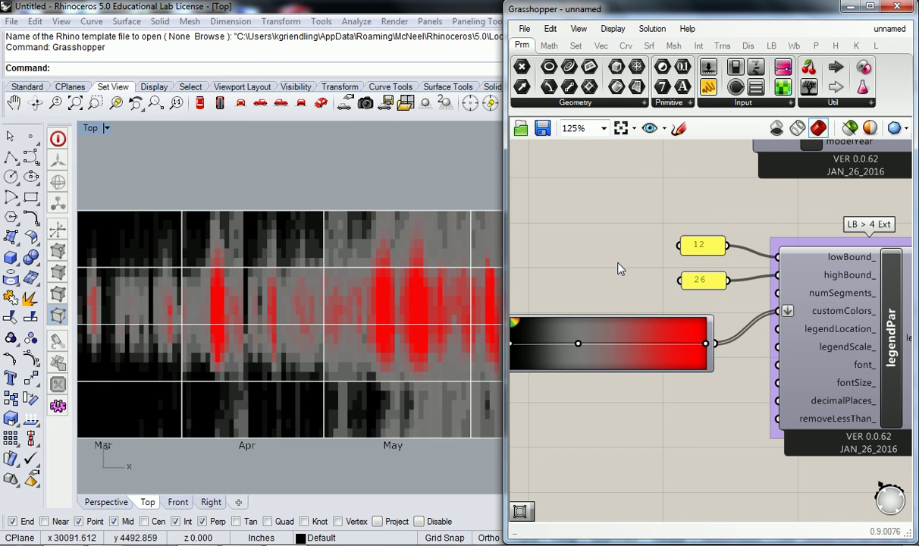